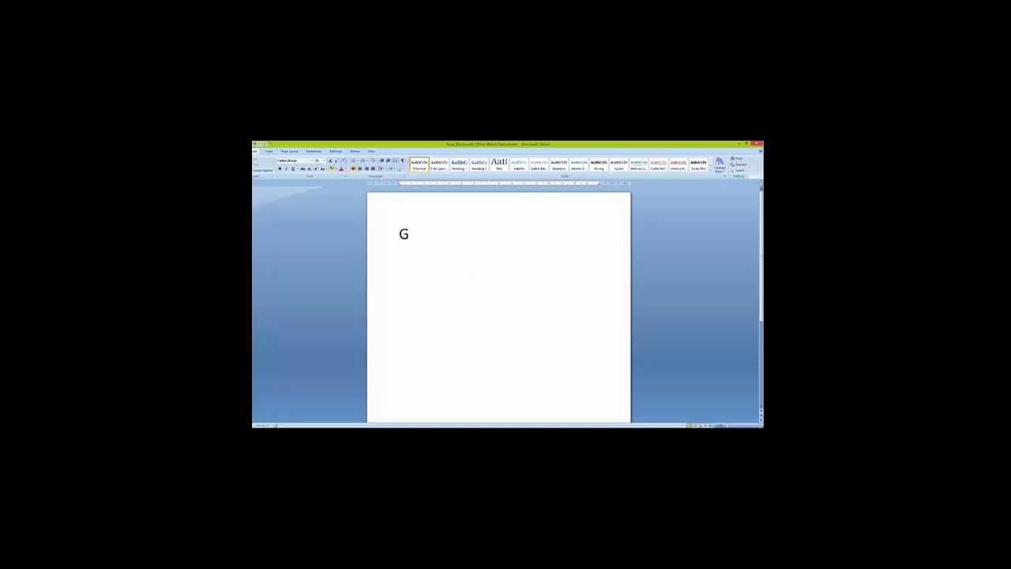
Replace the greeting with 'This package contains "Standalone Action" files and "Custom Panel'.
{"action": "type", "text": "ill show you how"}
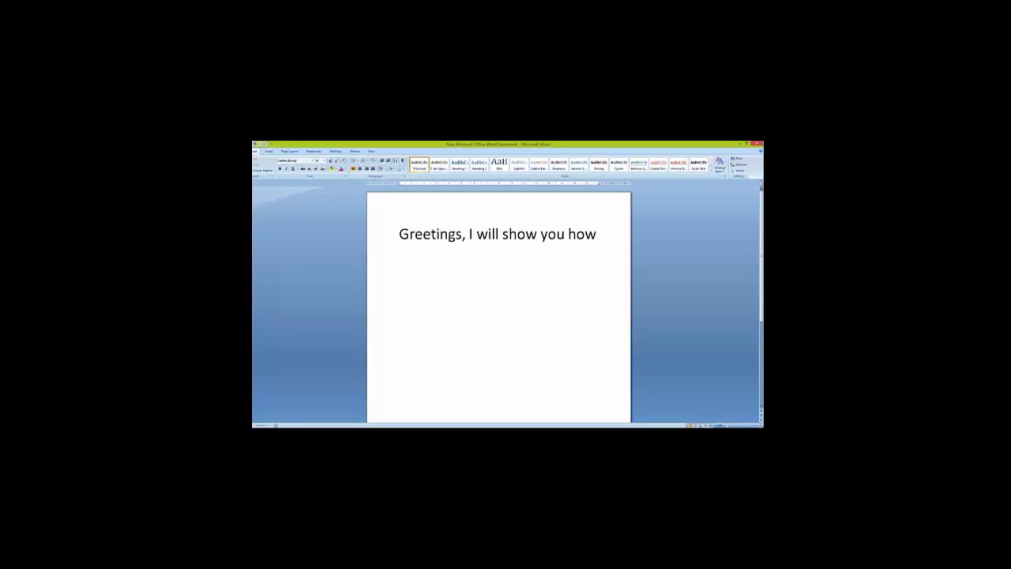
{"action": "type", "text": " to use this Photoshop action "}
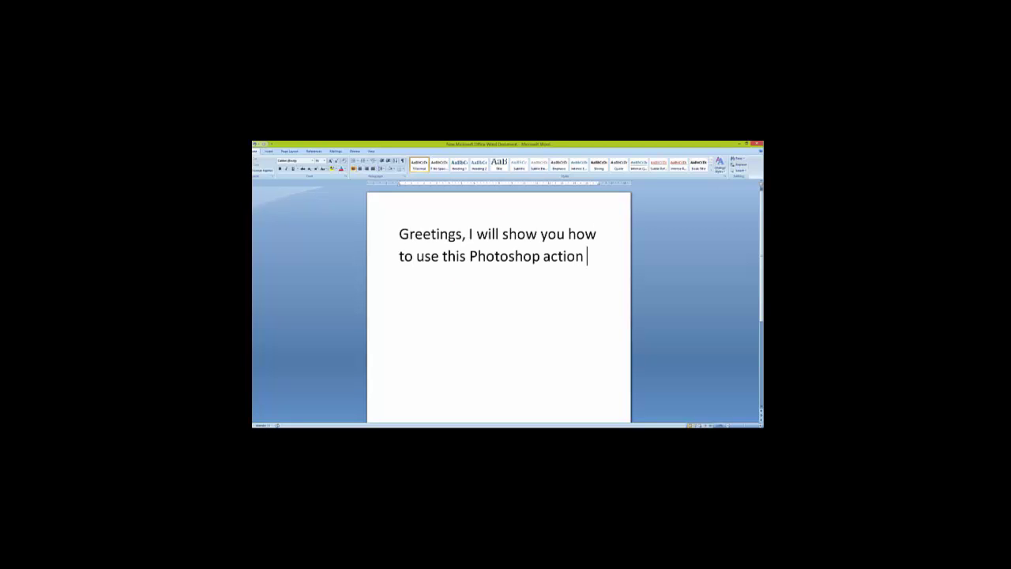
{"action": "type", "text": "\"Intense Background Remover"}
{"action": "key", "text": "shift+Home"}
{"action": "key", "text": "shift+Up"}
{"action": "key", "text": "shift+Up"}
{"action": "key", "text": "shift+Up"}
{"action": "type", "text": "This package contains"}
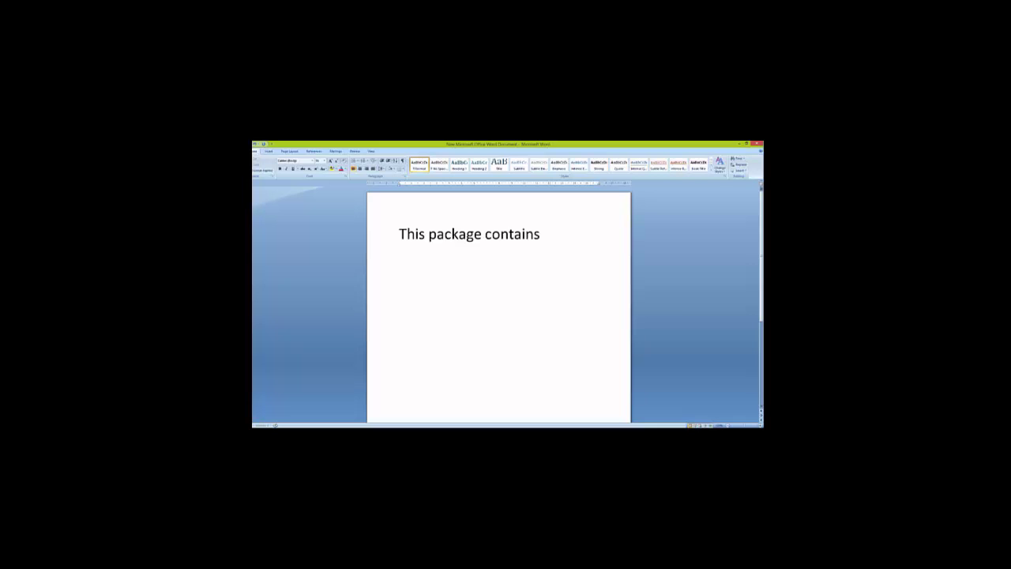
{"action": "type", "text": " \"Standalone"}
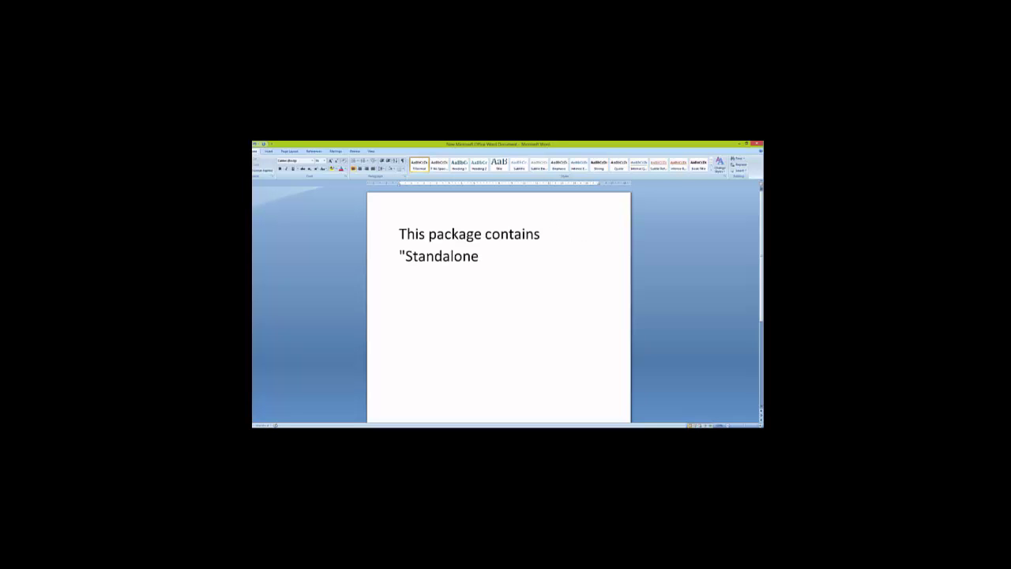
{"action": "type", "text": " Action\" files and"}
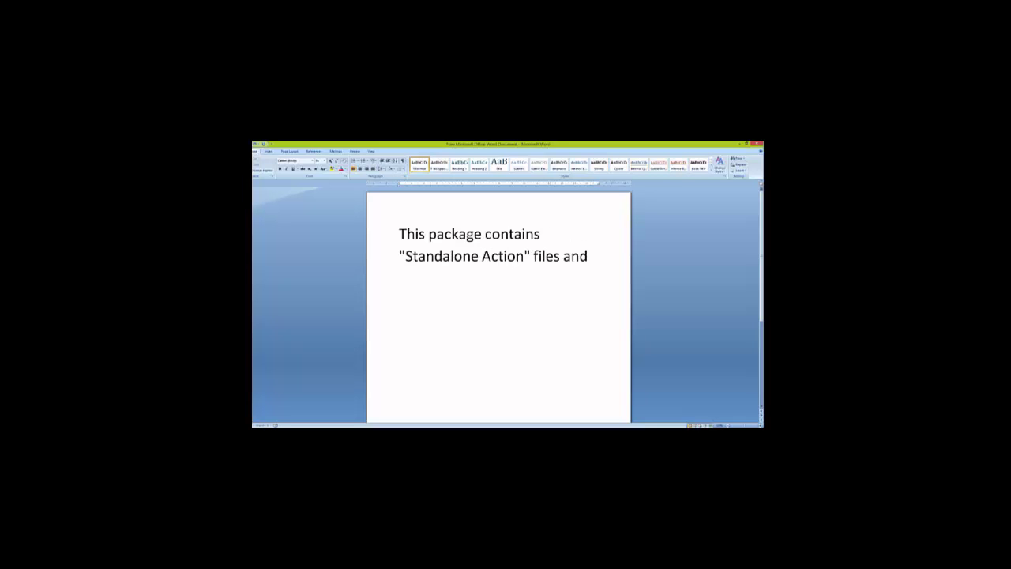
{"action": "type", "text": " \"Custom Panel"}
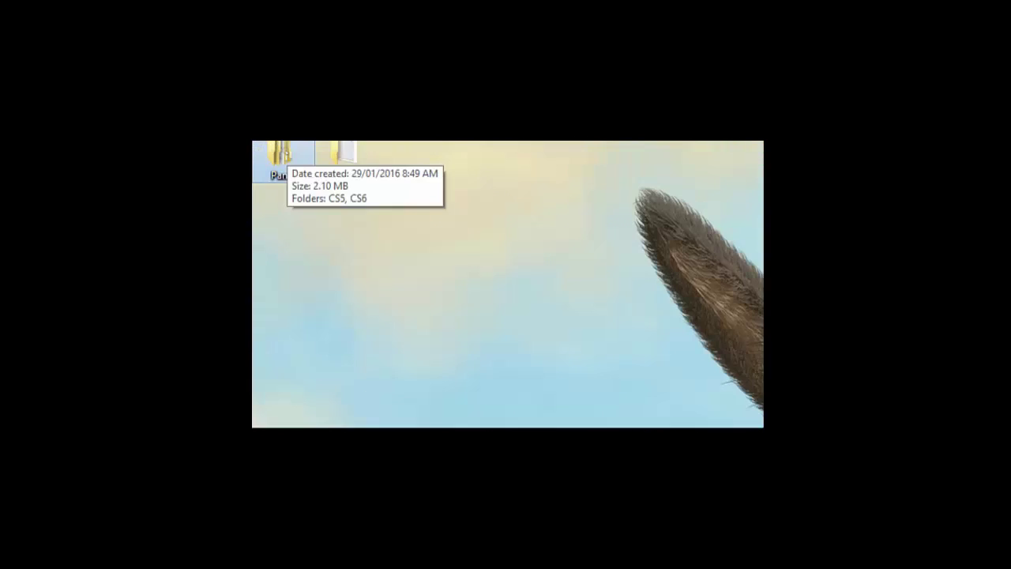
Open the Panel folder and note that Photoshop CC users double-click the CC action file.
{"action": "double_click", "coordinate": [282, 154]}
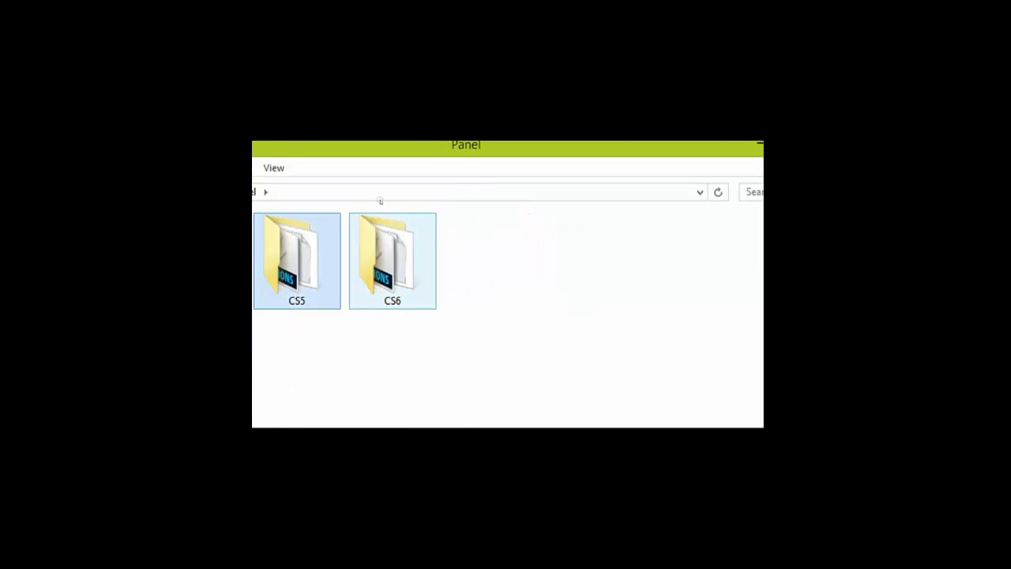
{"action": "type", "text": "If you are using Adobe Photoshop CC, simply double-"}
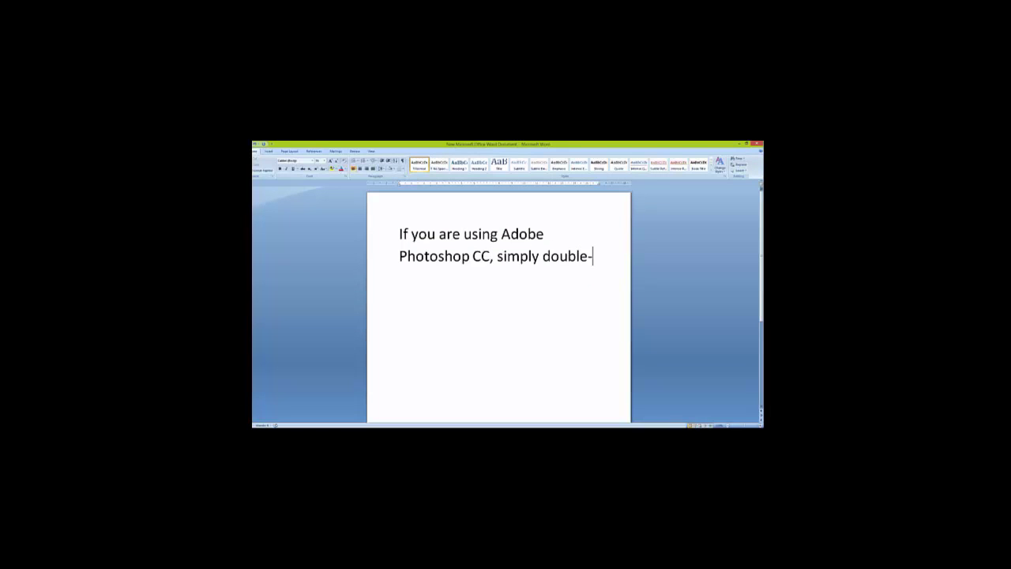
{"action": "type", "text": "click the action file for CC "}
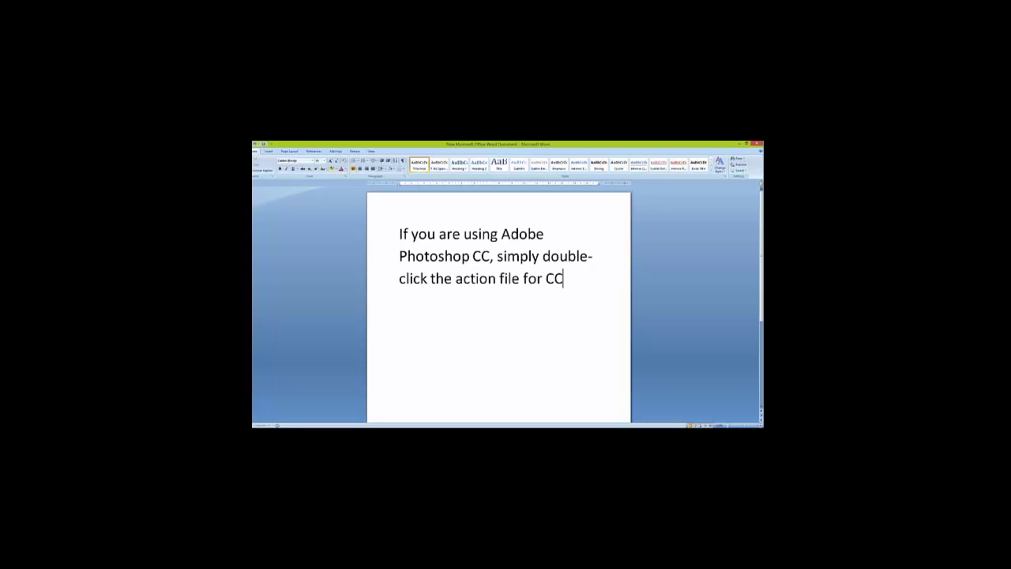
{"action": "type", "text": "(stand"}
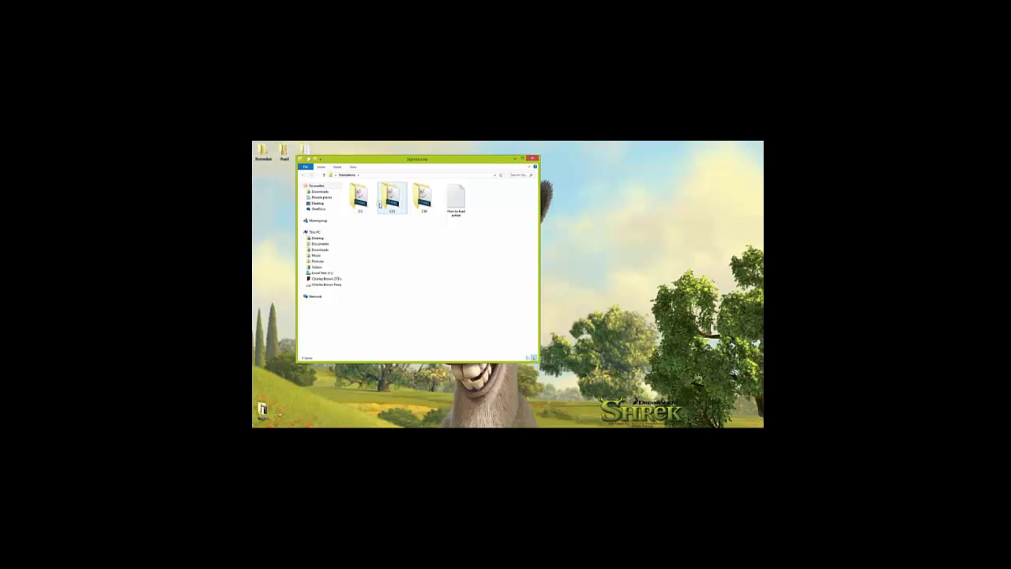
Expand the loaded action set, and note that CS5/CS6 users get custom panels.
{"action": "left_click", "coordinate": [692, 170]}
{"action": "left_click", "coordinate": [629, 175]}
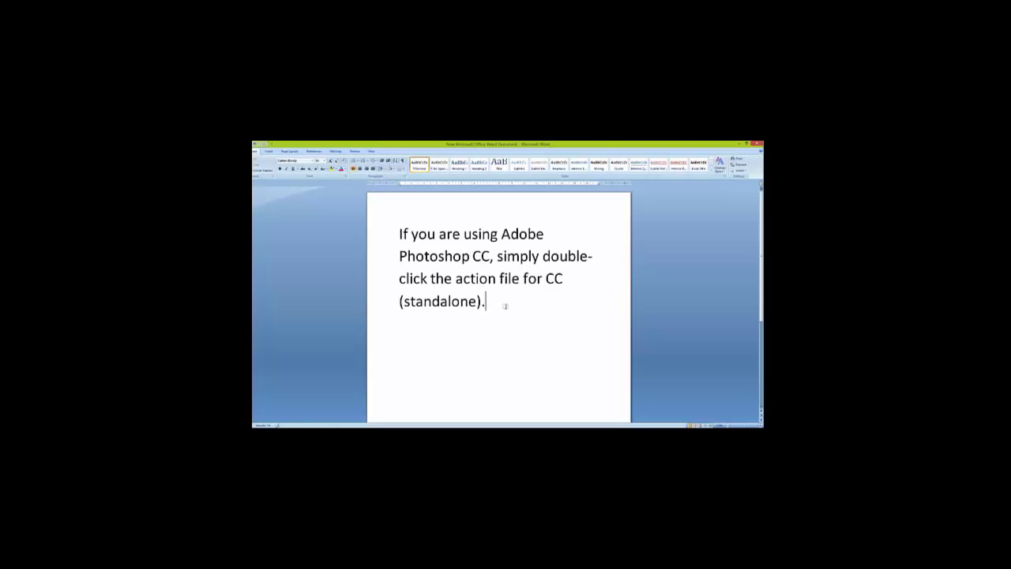
{"action": "type", "text": "ou are using"}
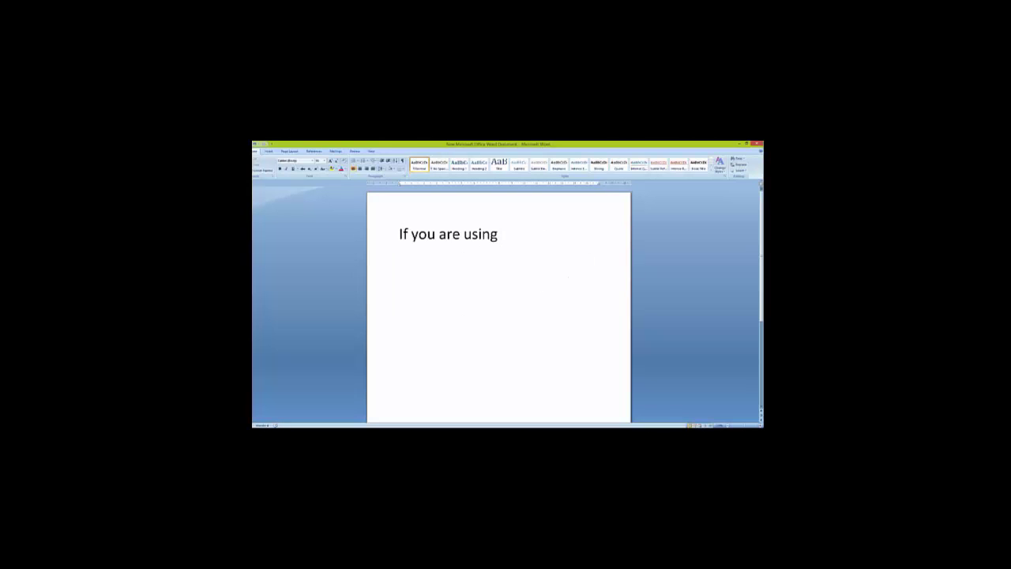
{"action": "type", "text": " Adobe Photoshop CS5 or CS6, you c"}
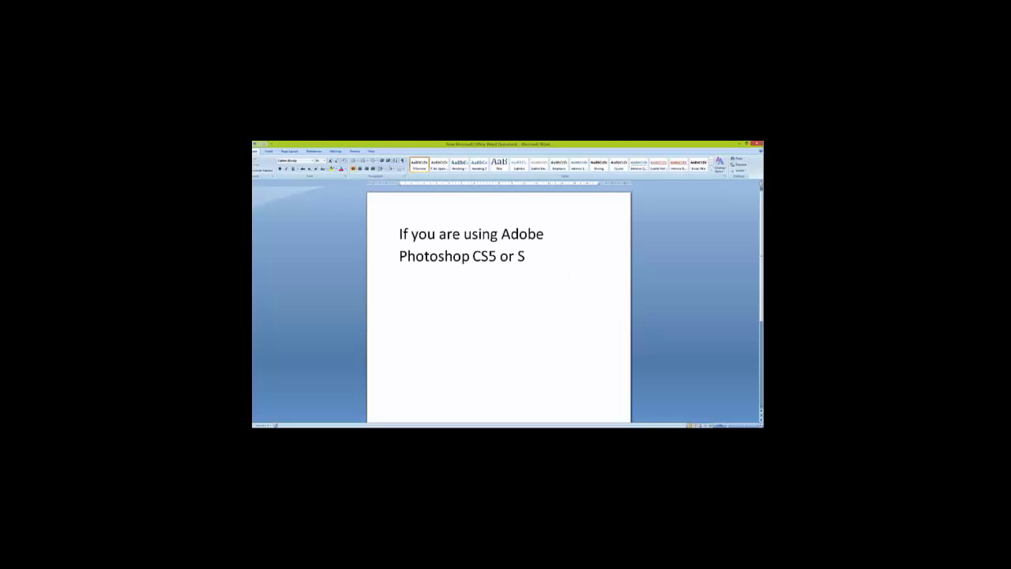
{"action": "type", "text": "an enjoy"}
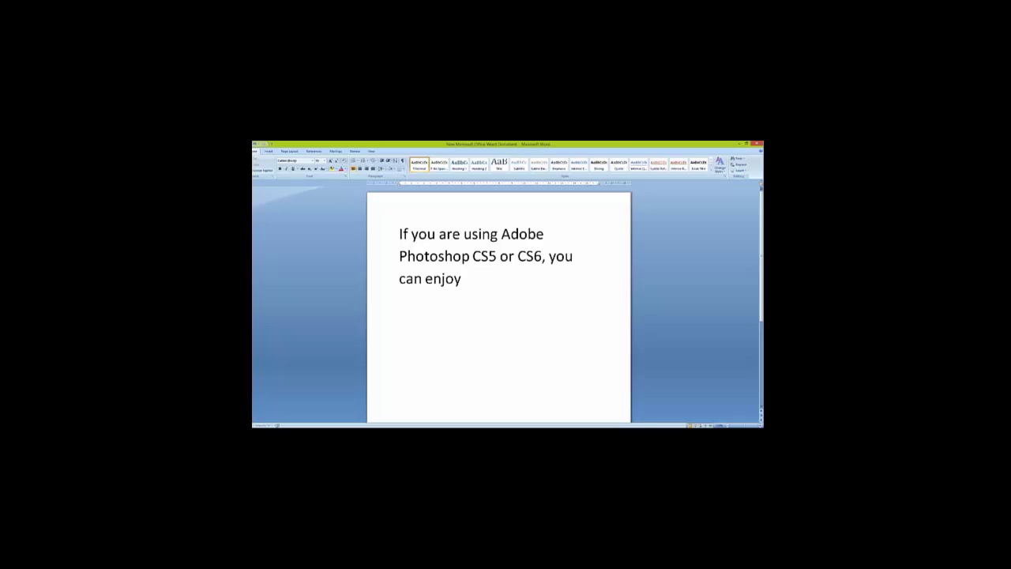
{"action": "type", "text": " benefits of custom panels"}
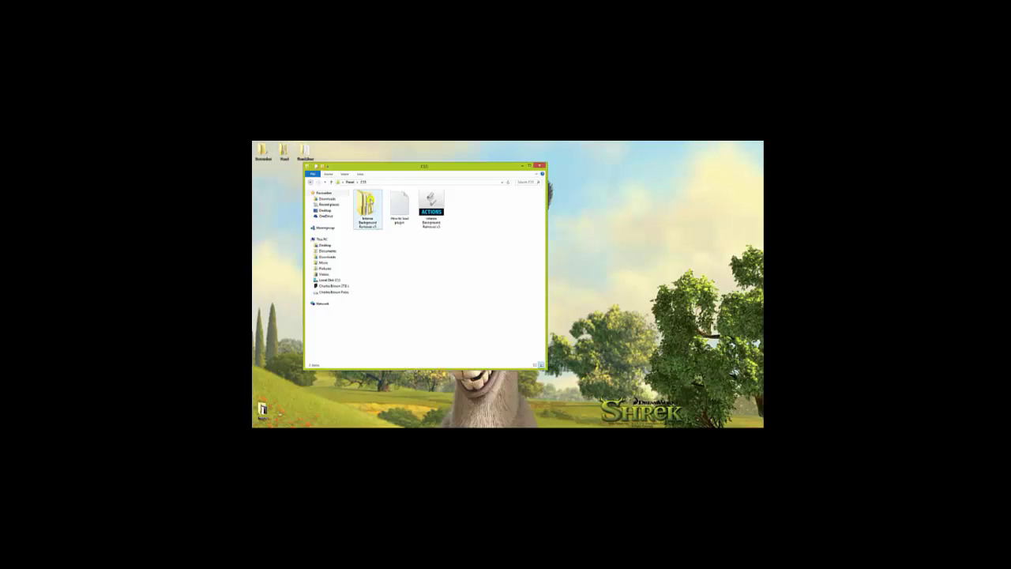
Open the 'How to load plugin' notes from the plugin folder, then write 'Shall we begin'.
{"action": "left_click", "coordinate": [309, 193]}
{"action": "left_click", "coordinate": [373, 219]}
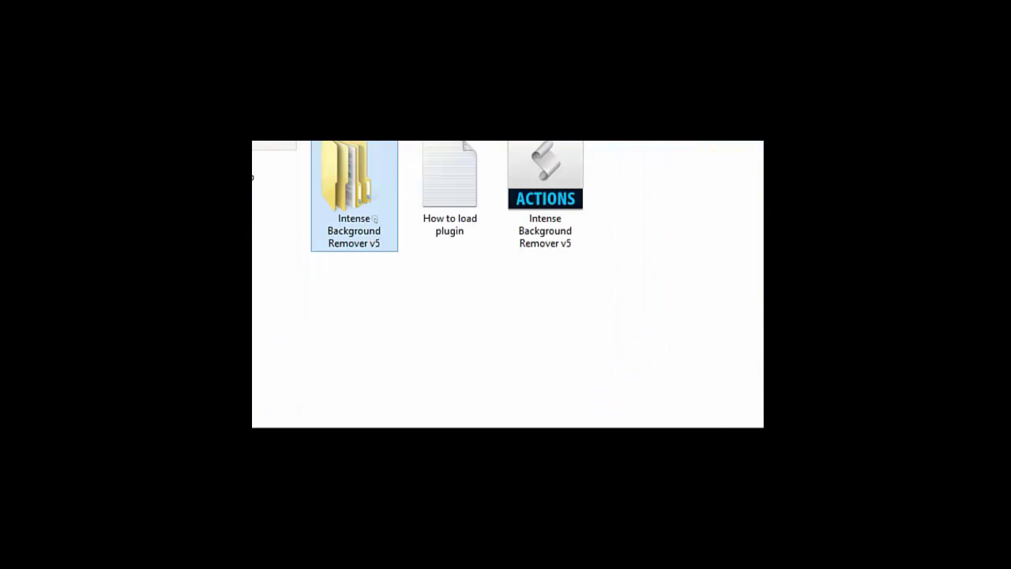
{"action": "double_click", "coordinate": [450, 182]}
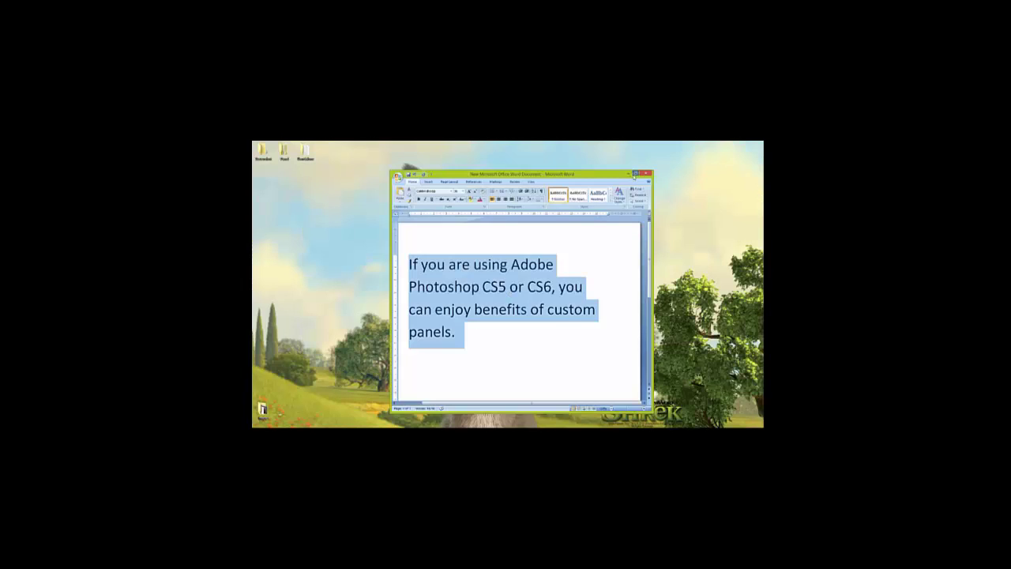
{"action": "left_click", "coordinate": [635, 173]}
{"action": "type", "text": "Shall we begin"}
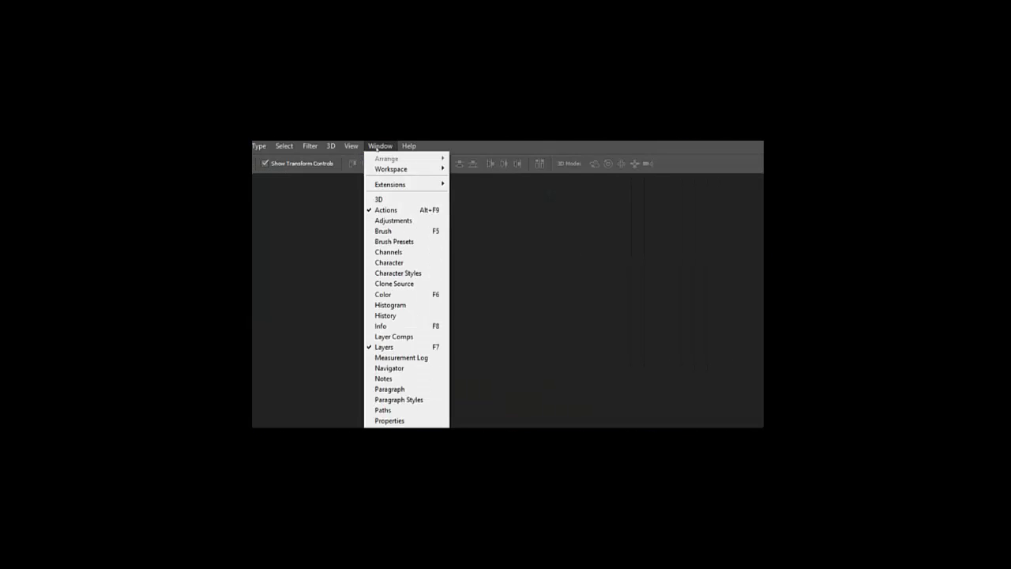
Open the Intense Background Remover v5 panel and the girl's photo, showing Background Remover A actions.
{"action": "left_click", "coordinate": [505, 210]}
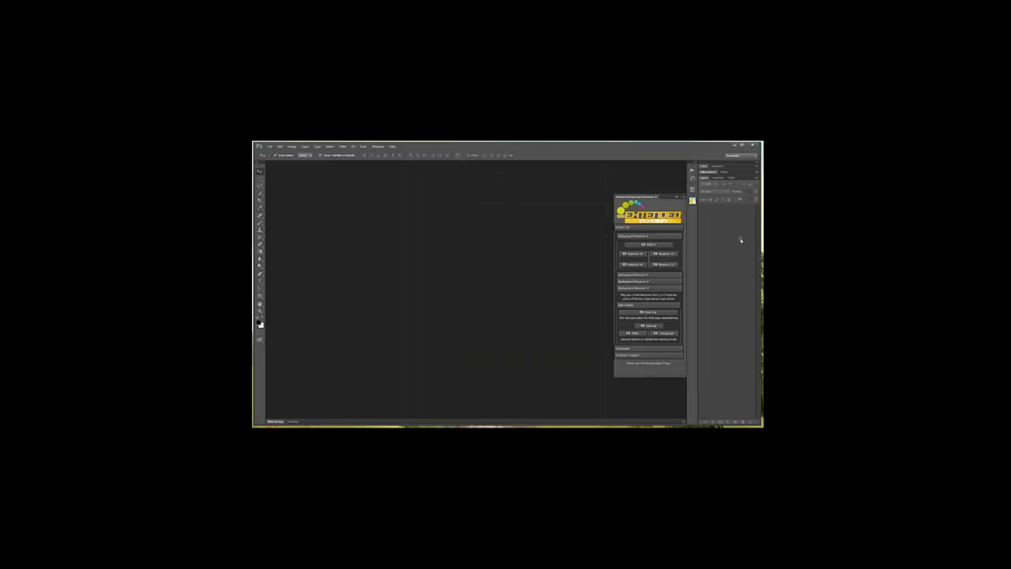
{"action": "left_click", "coordinate": [277, 409]}
{"action": "right_click", "coordinate": [378, 262]}
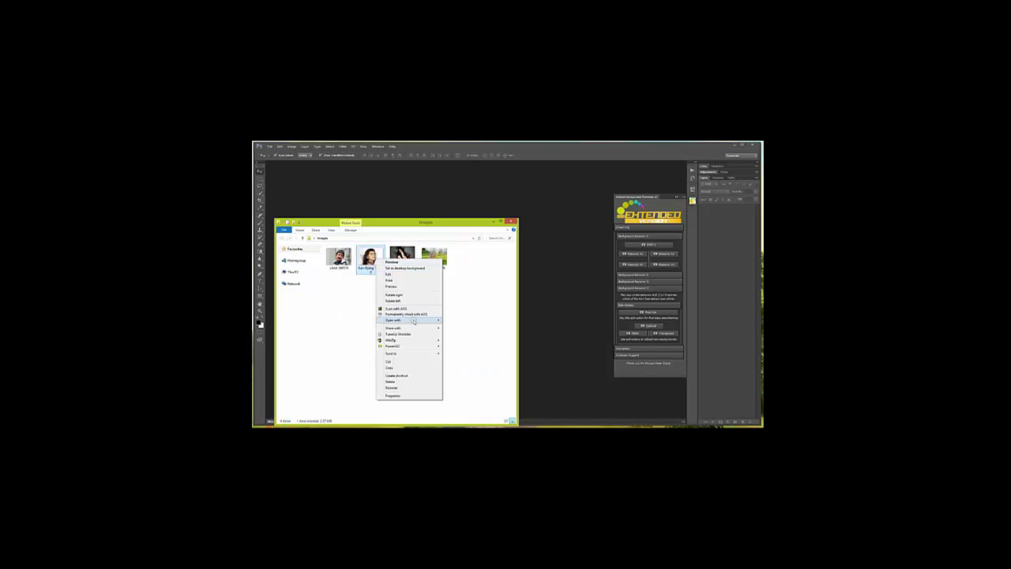
{"action": "left_click", "coordinate": [474, 324]}
{"action": "left_click", "coordinate": [645, 236]}
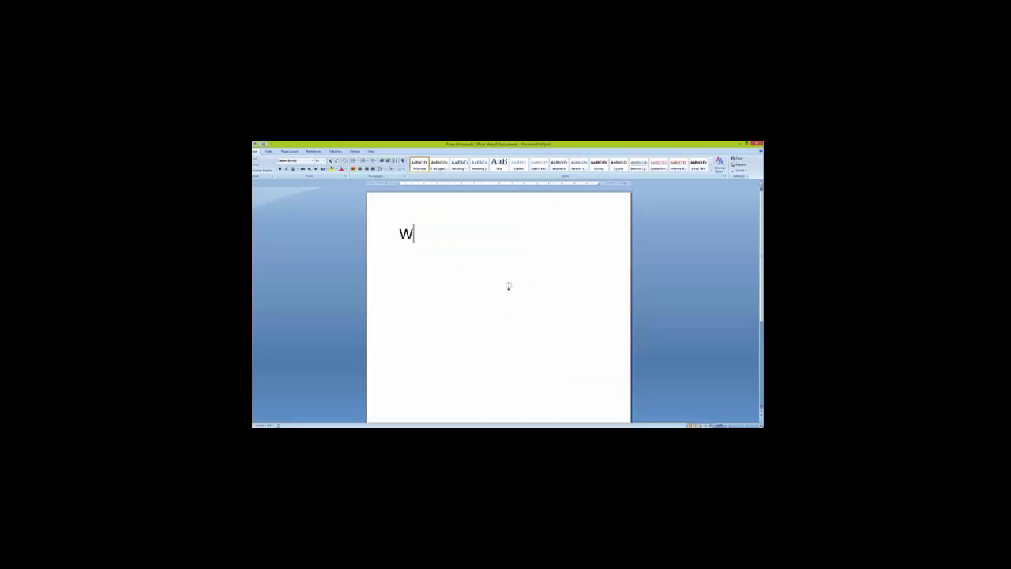
{"action": "type", "text": "e have \"Back"}
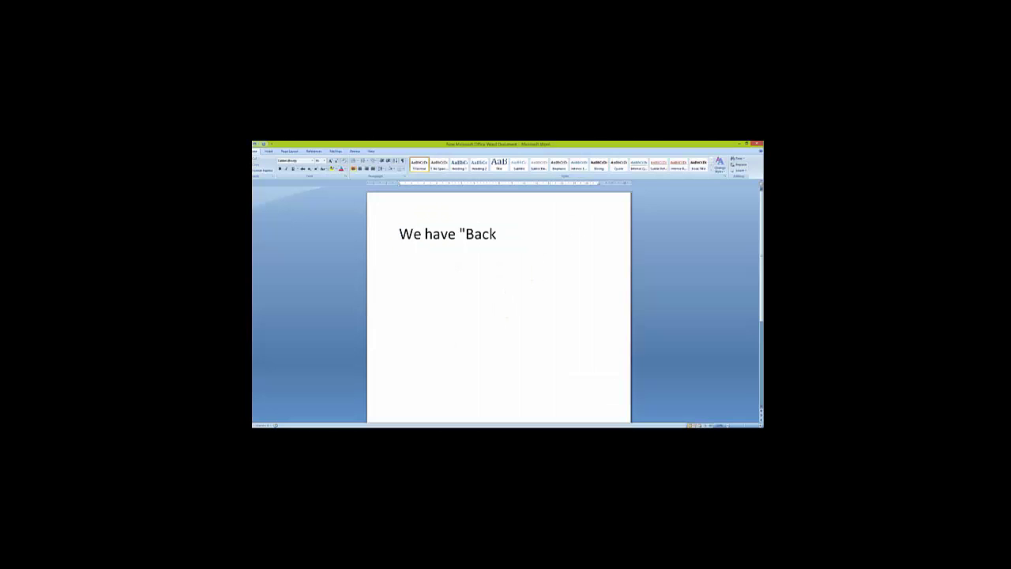
{"action": "type", "text": "ground Remover A-B"}
{"action": "type", "text": "D\" suitable for many"}
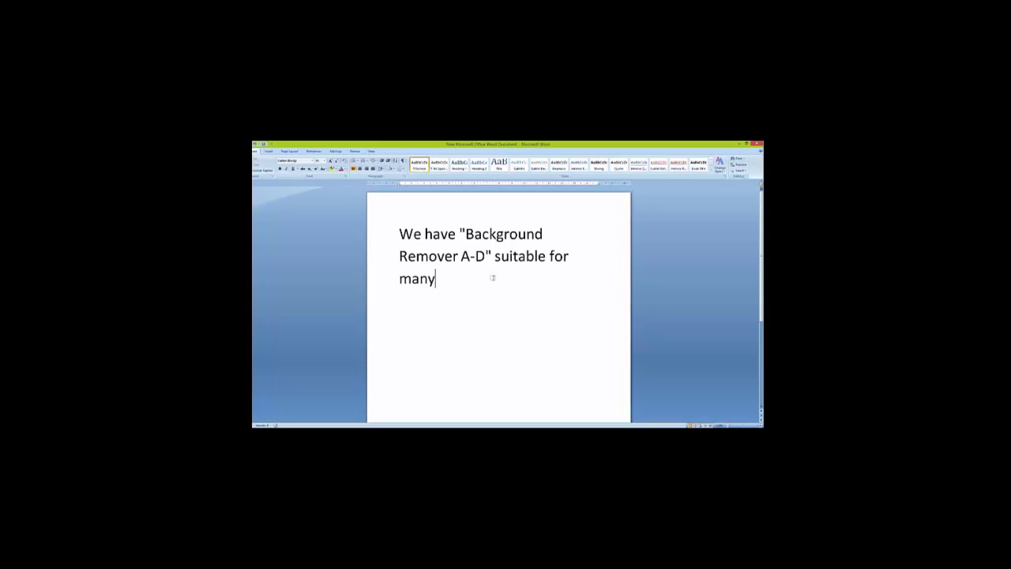
Rewrite the note: the 4 background remover actions extract images from coloured backgrounds.
{"action": "key", "text": "ctrl+shift+Left"}
{"action": "key", "text": "ctrl+shift+Left"}
{"action": "key", "text": "ctrl+shift+Left"}
{"action": "key", "text": "ctrl+a"}
{"action": "key", "text": "Delete"}
{"action": "type", "text": "We have"}
{"action": "type", "text": "Background Remove"}
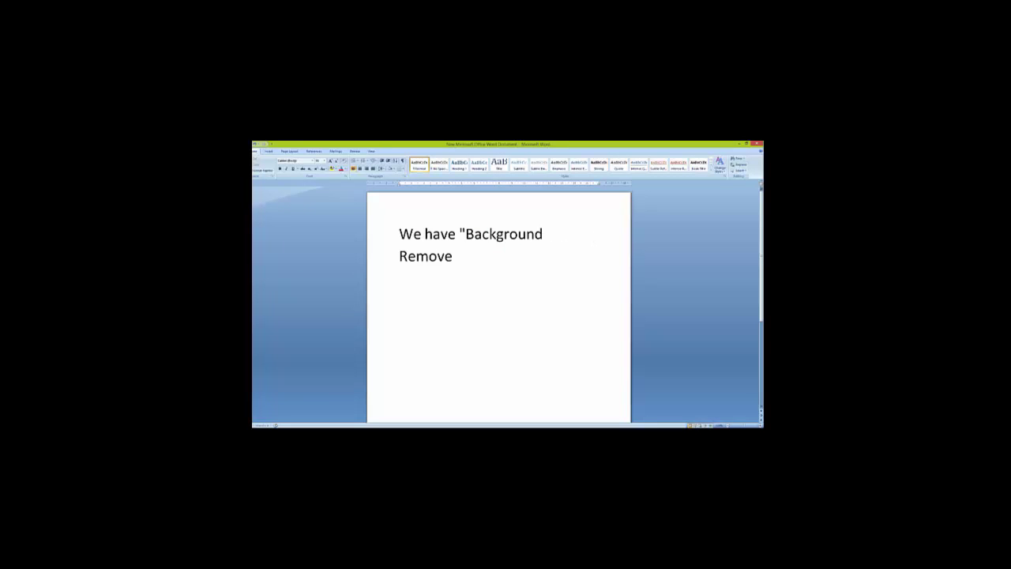
{"action": "type", "text": "\""}
{"action": "key", "text": "ctrl+a"}
{"action": "type", "text": "These 4 background remover actions will"}
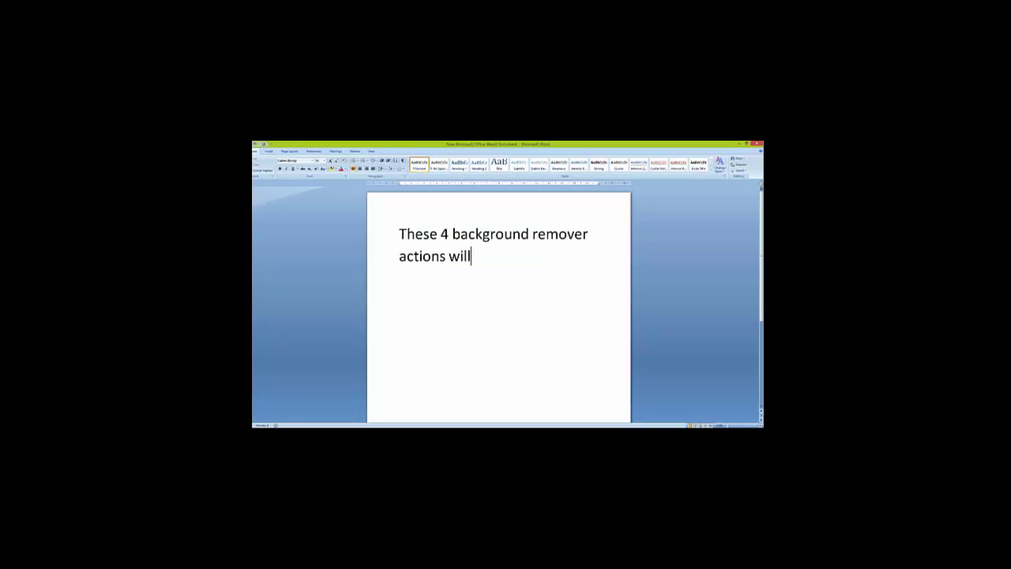
{"action": "type", "text": " enable you to extract your"}
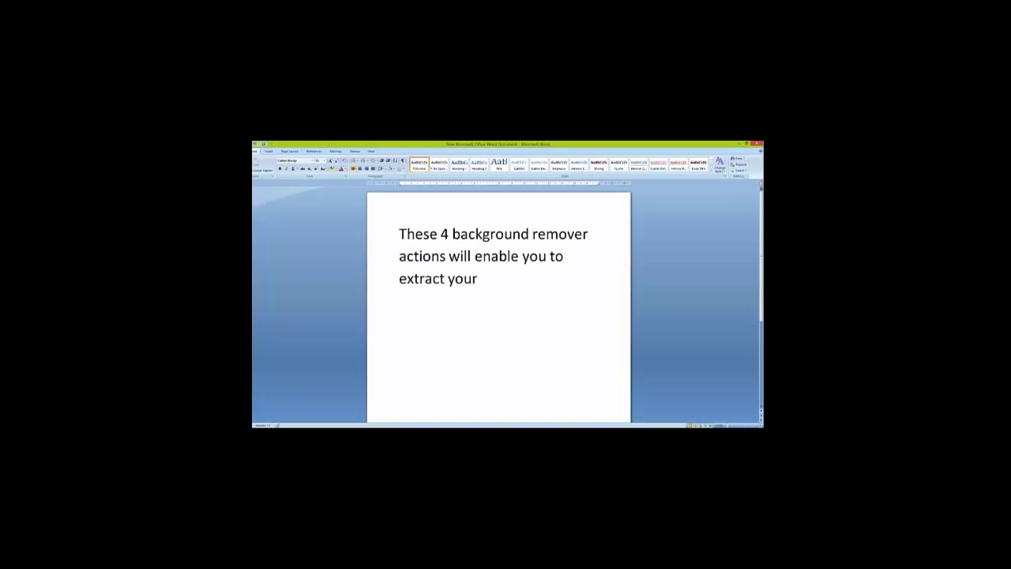
{"action": "type", "text": " image from colored backgrounds"}
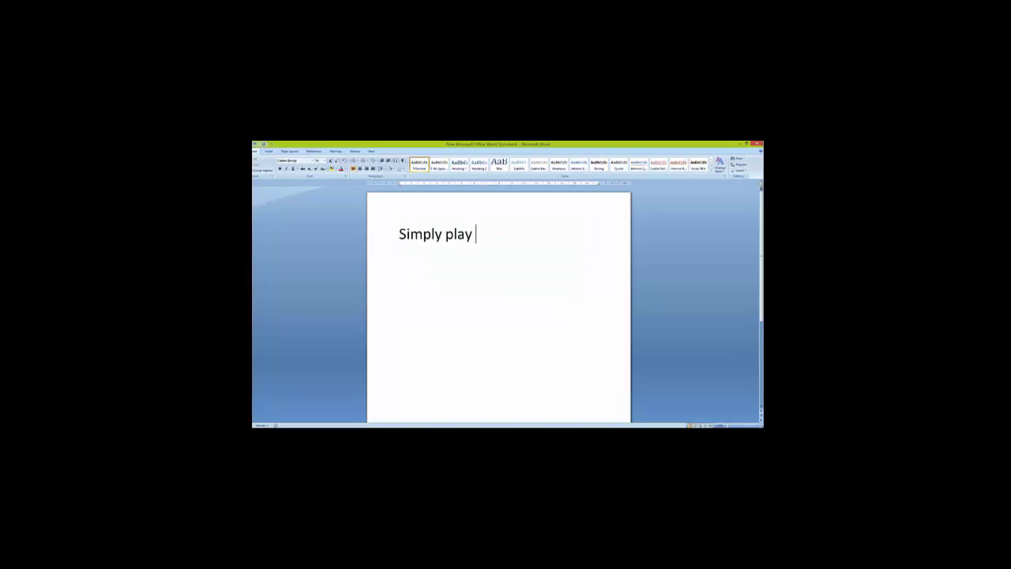
{"action": "type", "text": "any of the removers A, B"}
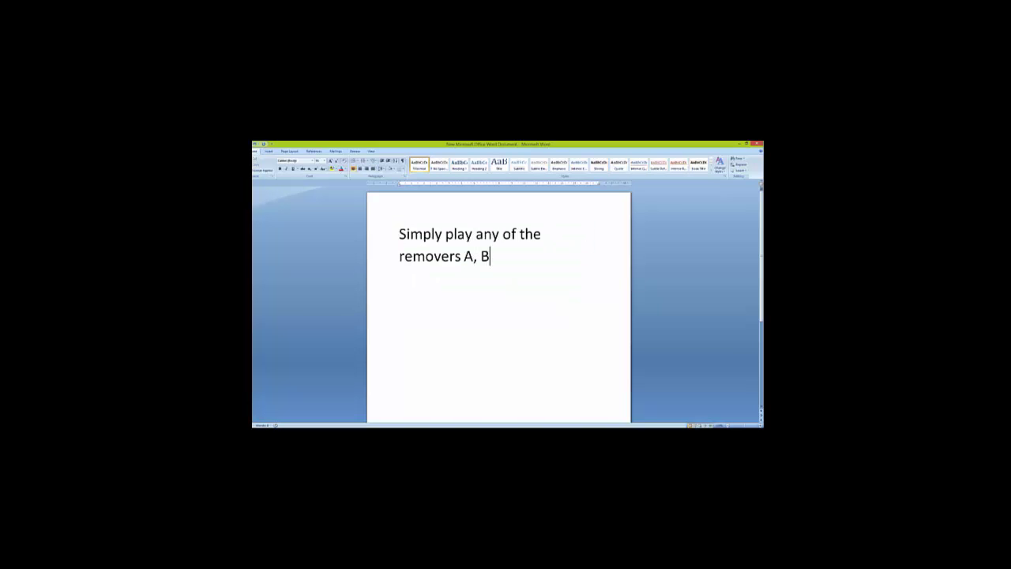
{"action": "type", "text": " see which of the a"}
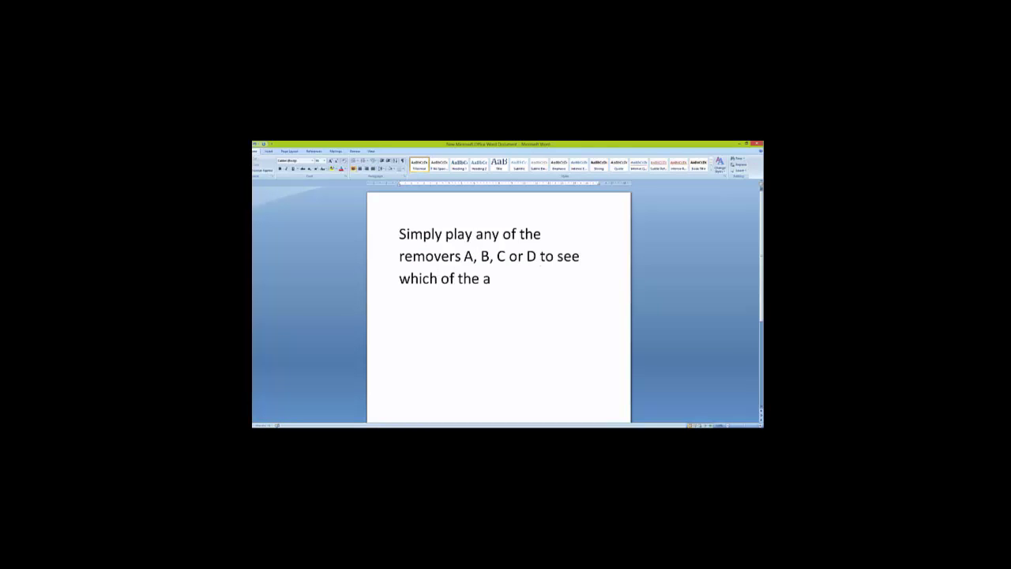
{"action": "type", "text": "ctions is suitable for your image."}
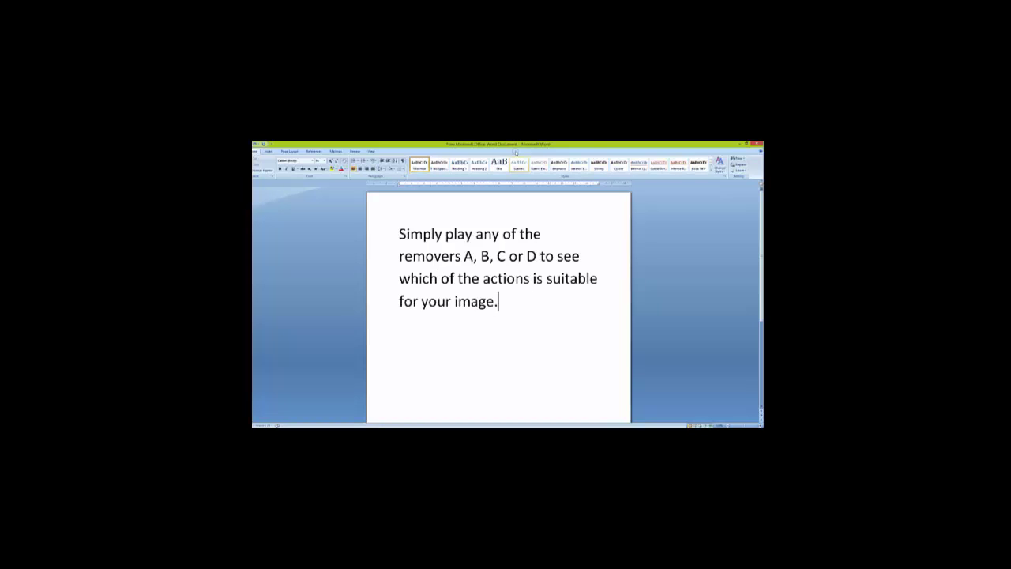
{"action": "left_click", "coordinate": [544, 313]}
Note the choice of Background Remover A and run it on the girl's portrait.
{"action": "type", "text": "In this case, I will play the "}
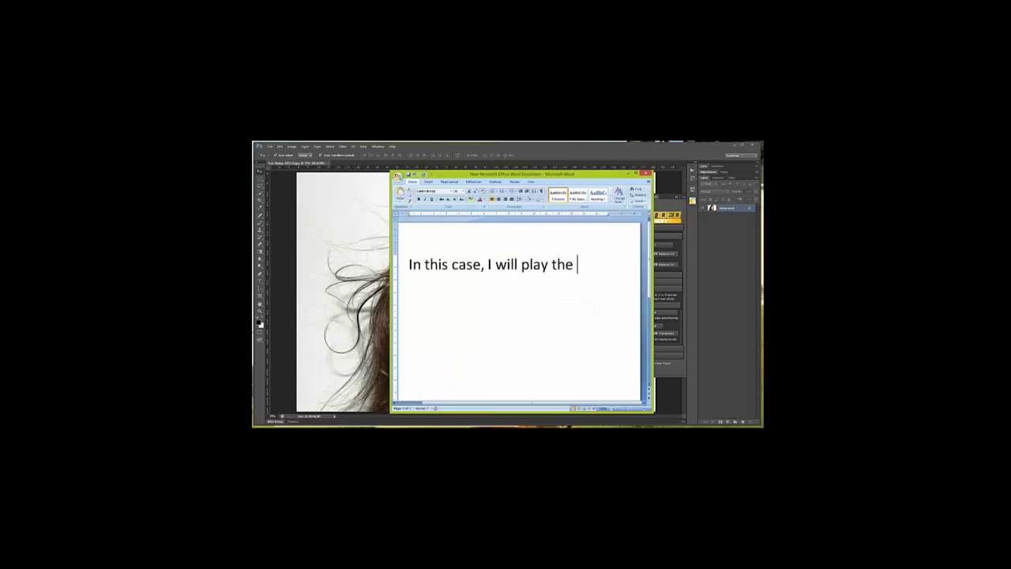
{"action": "type", "text": "\"Background Remover A"}
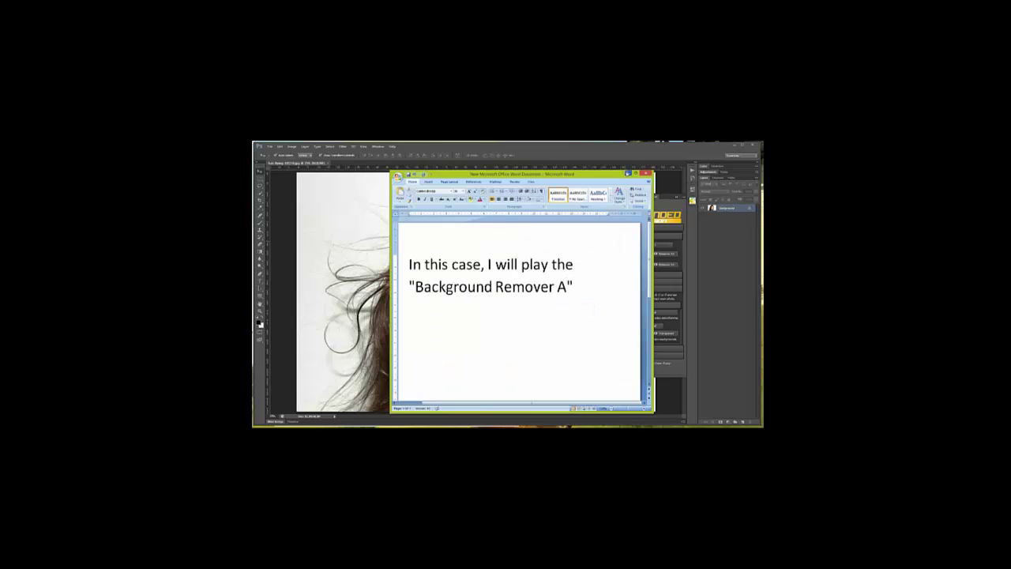
{"action": "left_click", "coordinate": [652, 244]}
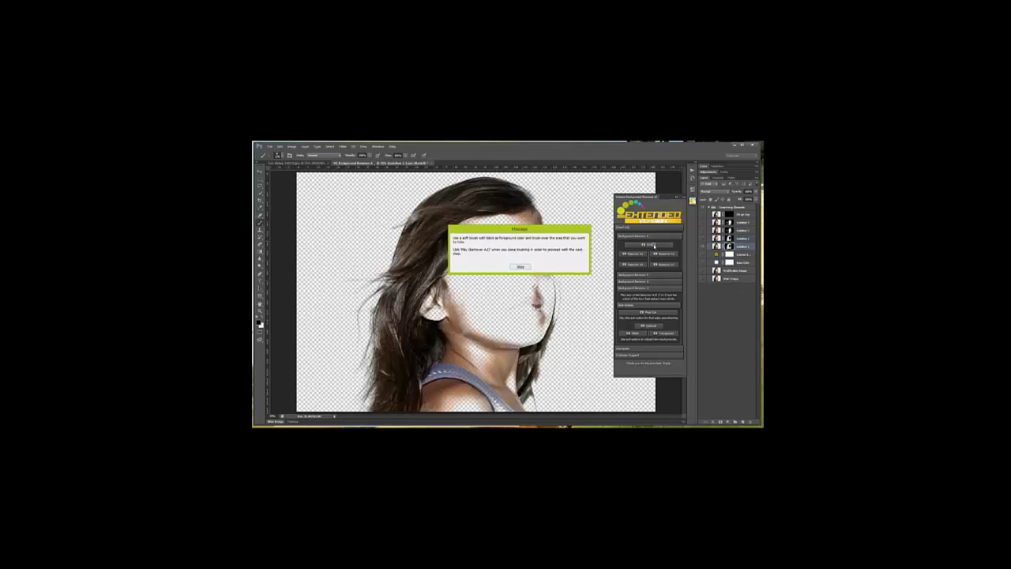
Rewrite the note: action finished rendering; final image-isolation instructions come next.
{"action": "key", "text": "alt+Tab"}
{"action": "key", "text": "ctrl+a"}
{"action": "key", "text": "BackSpace"}
{"action": "type", "text": "Acti"}
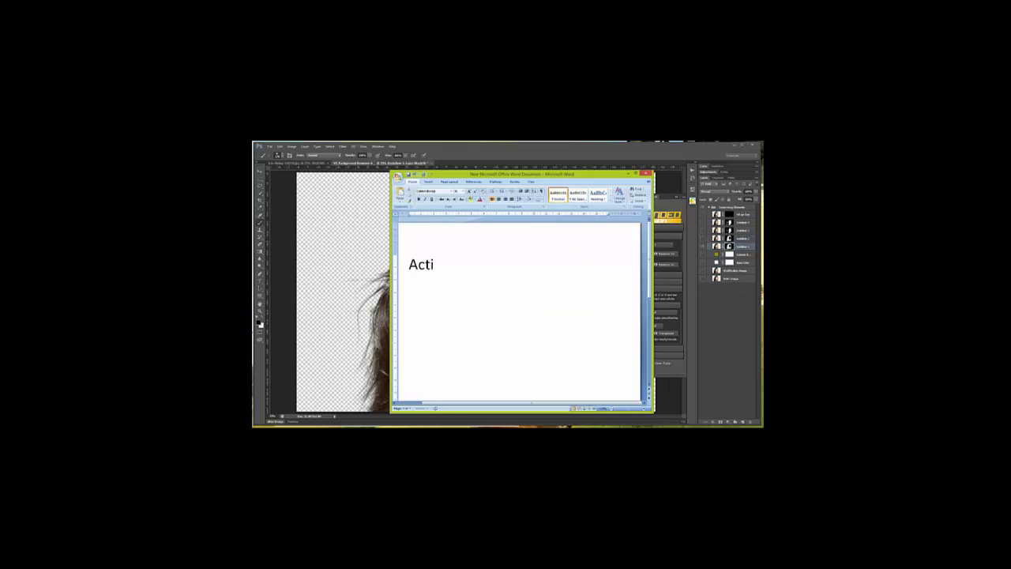
{"action": "type", "text": "on has finished renmd"}
{"action": "type", "text": "ering."}
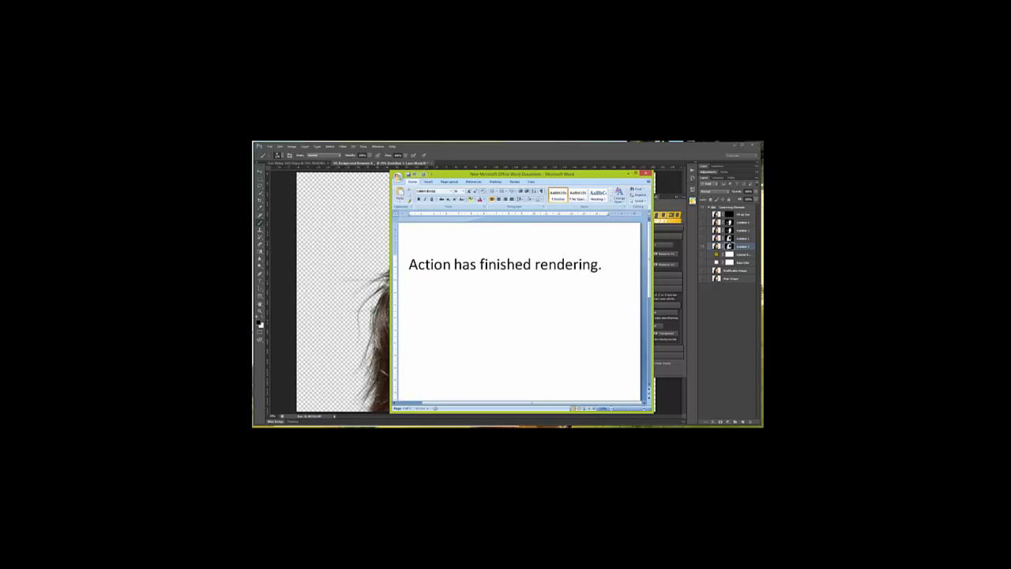
{"action": "key", "text": "Return"}
{"action": "type", "text": "We will now "}
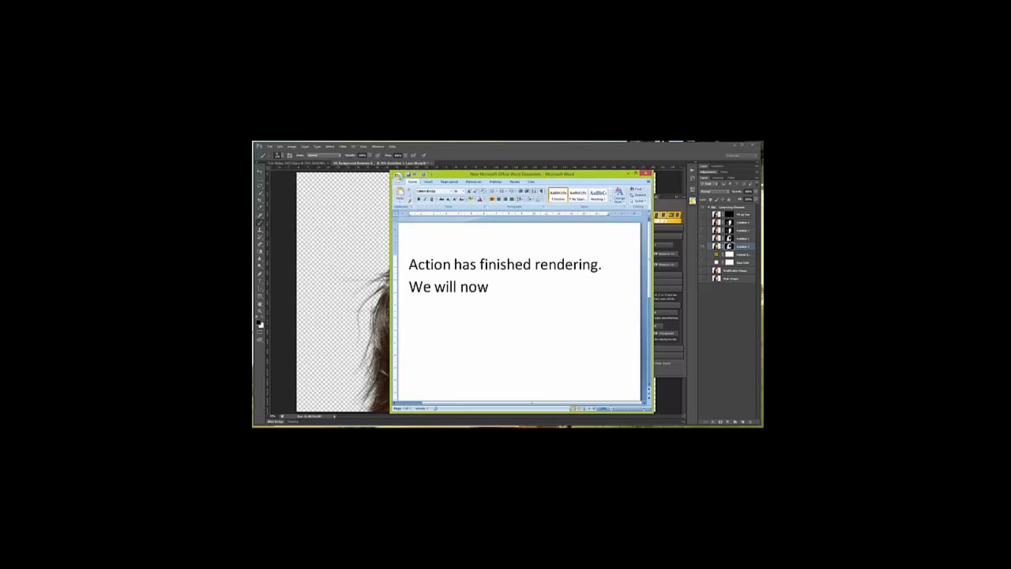
{"action": "type", "text": "follow the final instructions"}
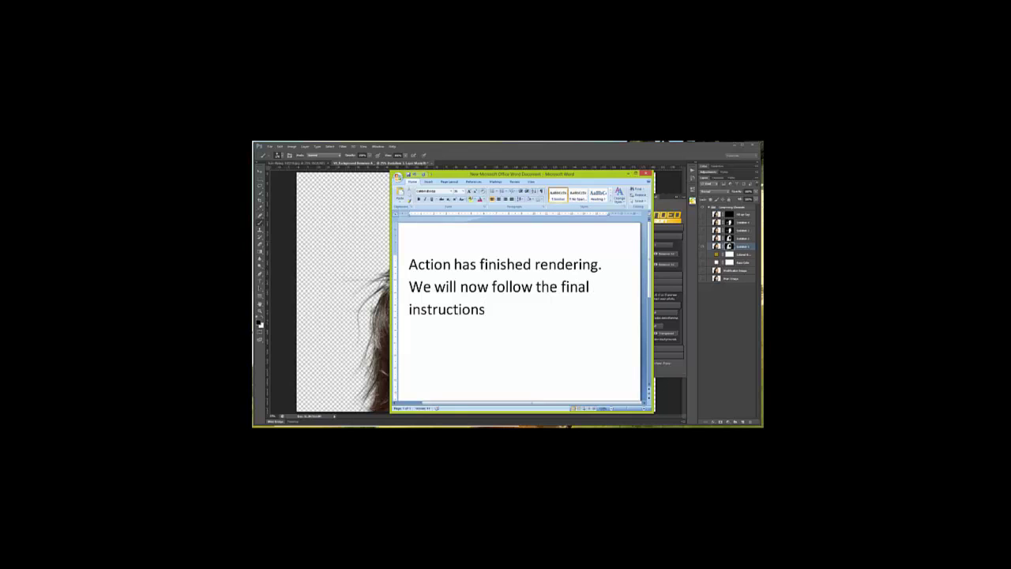
{"action": "type", "text": "for theimage isolation."}
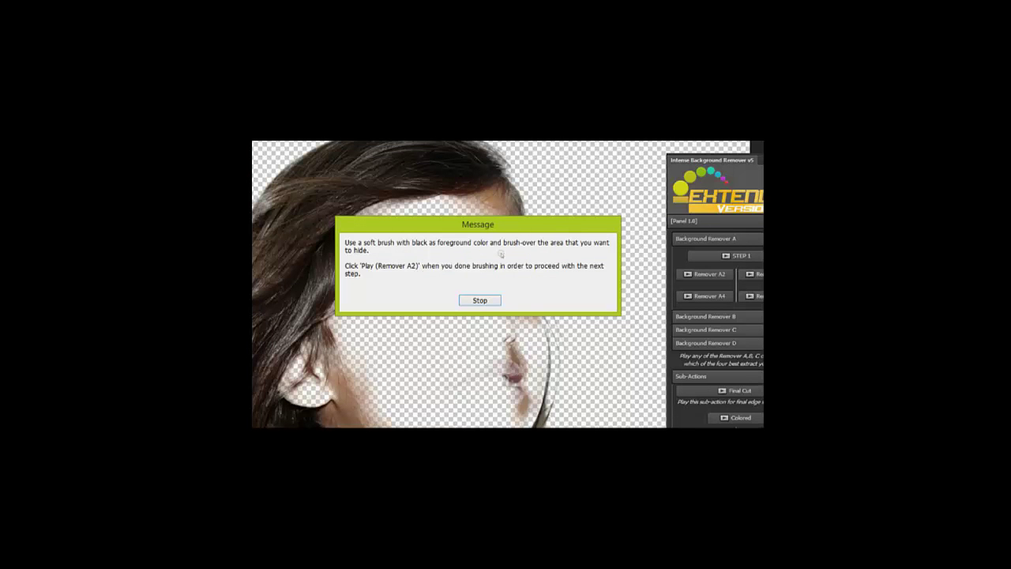
Dismiss each message while running the Remover A2, A3 and next remover steps.
{"action": "left_click", "coordinate": [523, 268]}
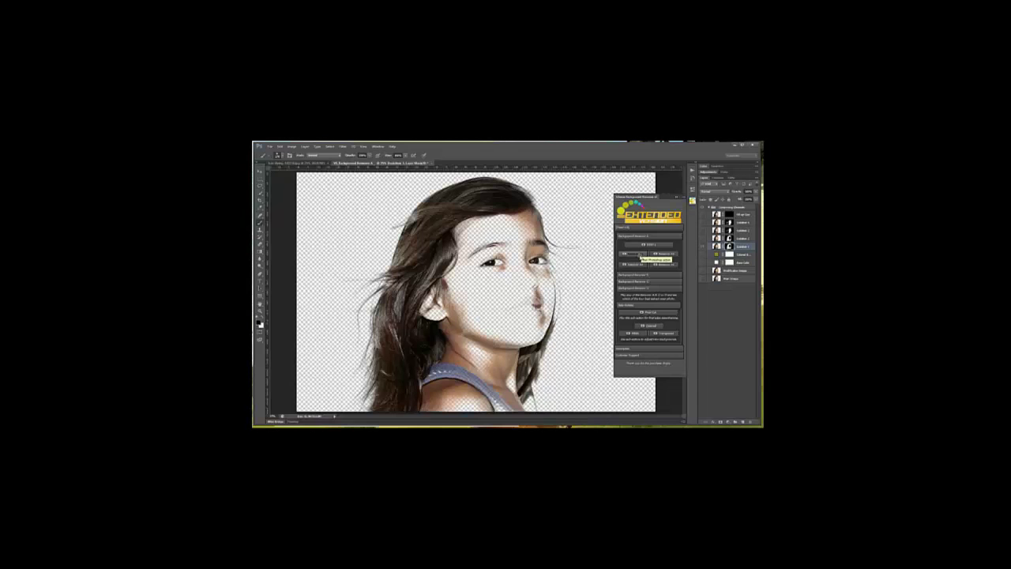
{"action": "left_click", "coordinate": [639, 255]}
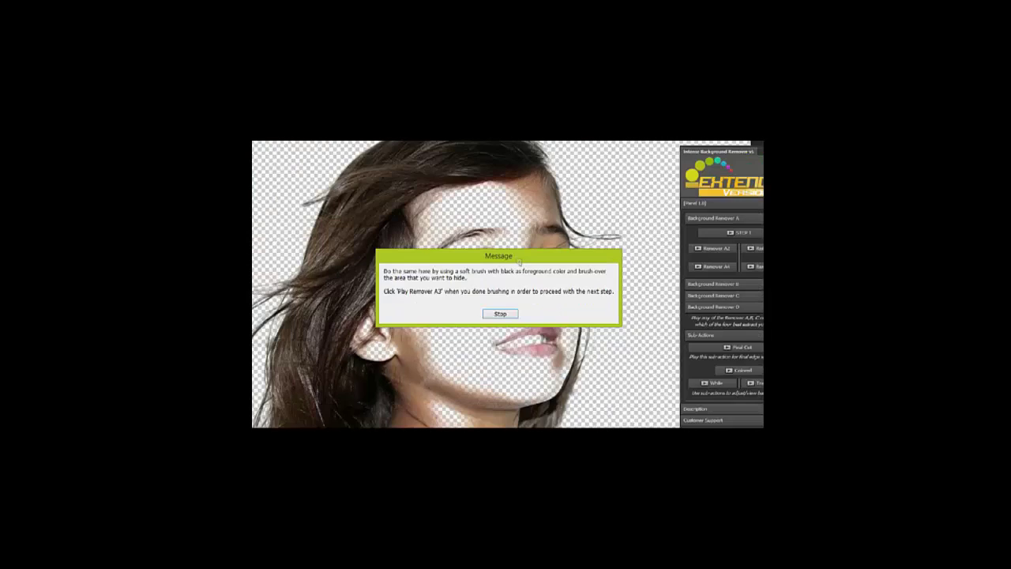
{"action": "left_click", "coordinate": [509, 293]}
{"action": "left_click", "coordinate": [638, 263]}
{"action": "left_click", "coordinate": [511, 292]}
{"action": "left_click", "coordinate": [655, 266]}
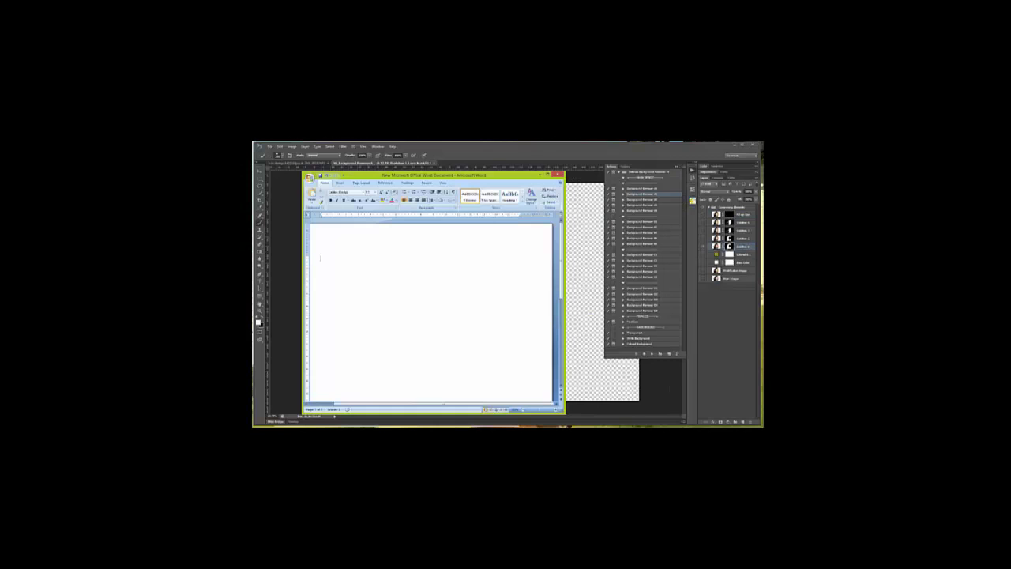
Enlarge the note's font and window, and rewrite it quoting the soft-brush instruction.
{"action": "left_click", "coordinate": [375, 192]}
{"action": "left_click", "coordinate": [371, 258]}
{"action": "type", "text": "Action"}
{"action": "type", "text": " has finished rendering."}
{"action": "left_click", "coordinate": [548, 173]}
{"action": "key", "text": "ctrl+a"}
{"action": "type", "text": "We will now play the remai"}
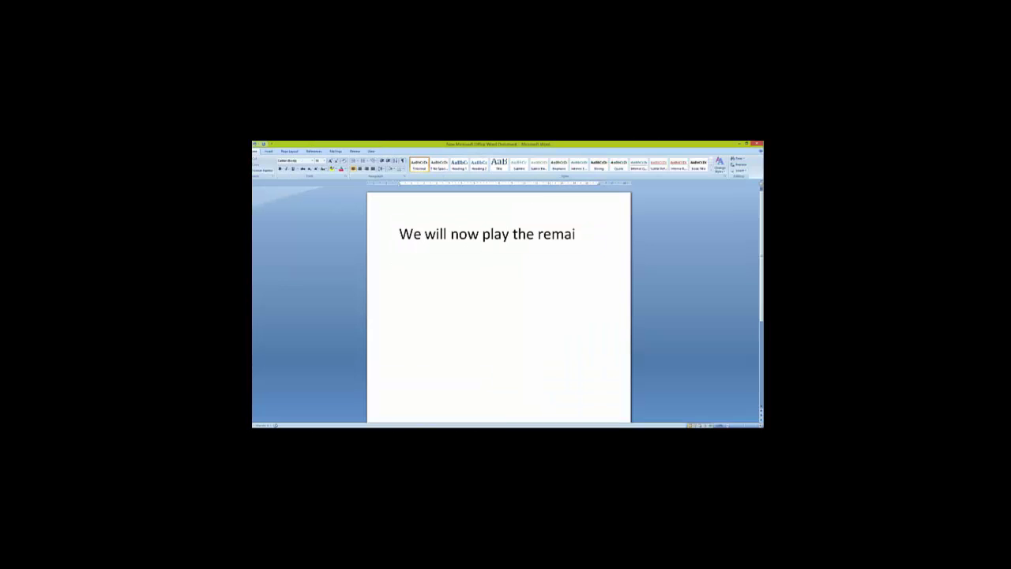
{"action": "type", "text": "ning instruction sub-"}
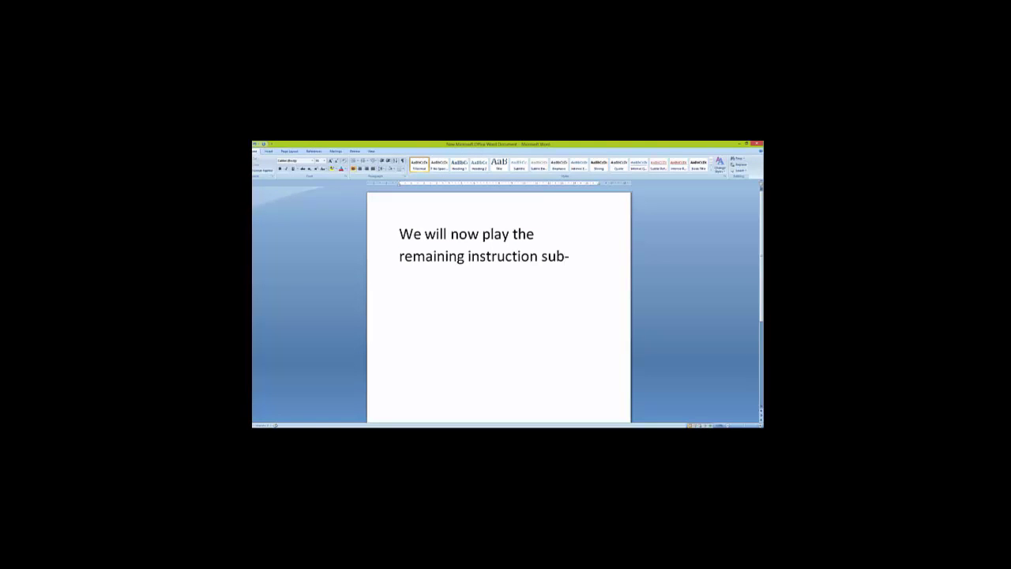
{"action": "type", "text": "actions in order to finalize the extraction."}
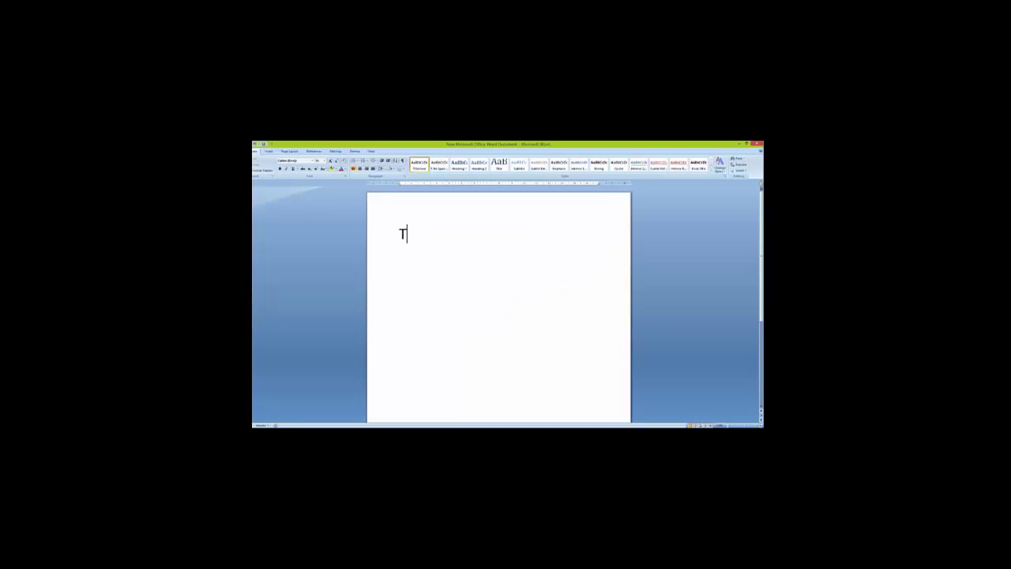
{"action": "type", "text": "he instruction says \"to use a soft brush and brush-over an"}
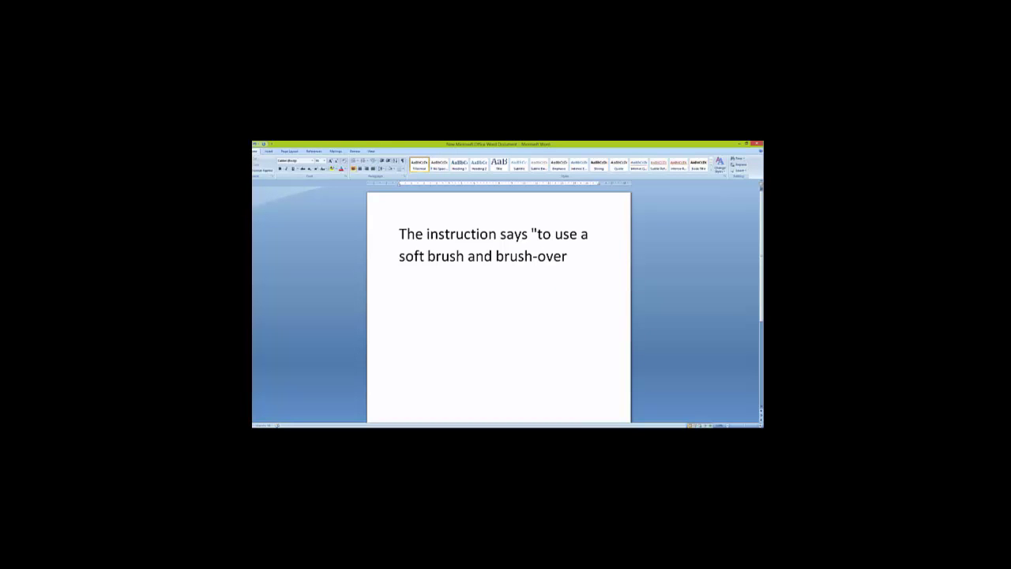
{"action": "type", "text": "y area of the background/model w"}
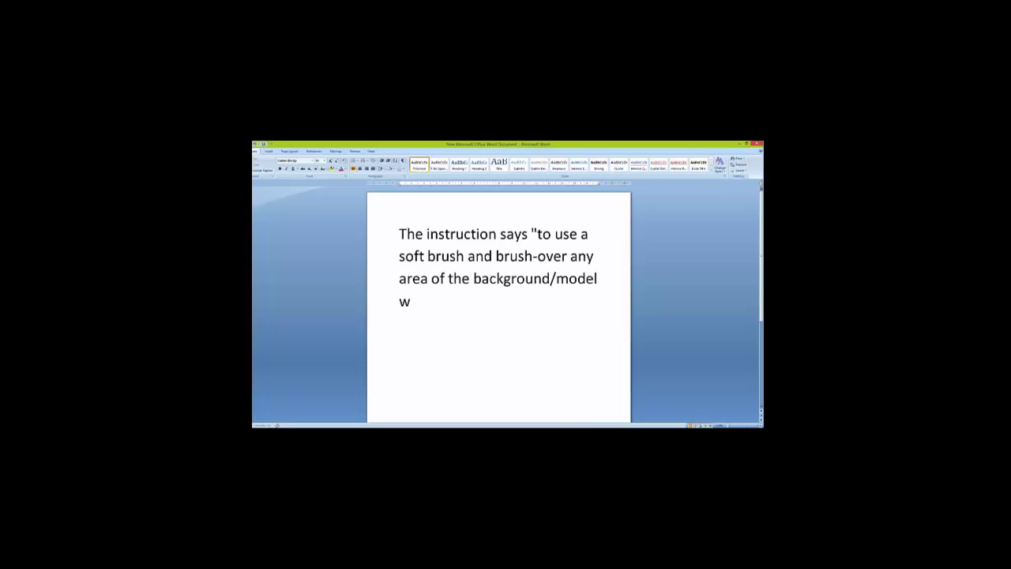
{"action": "type", "text": "ith unwanted elements."}
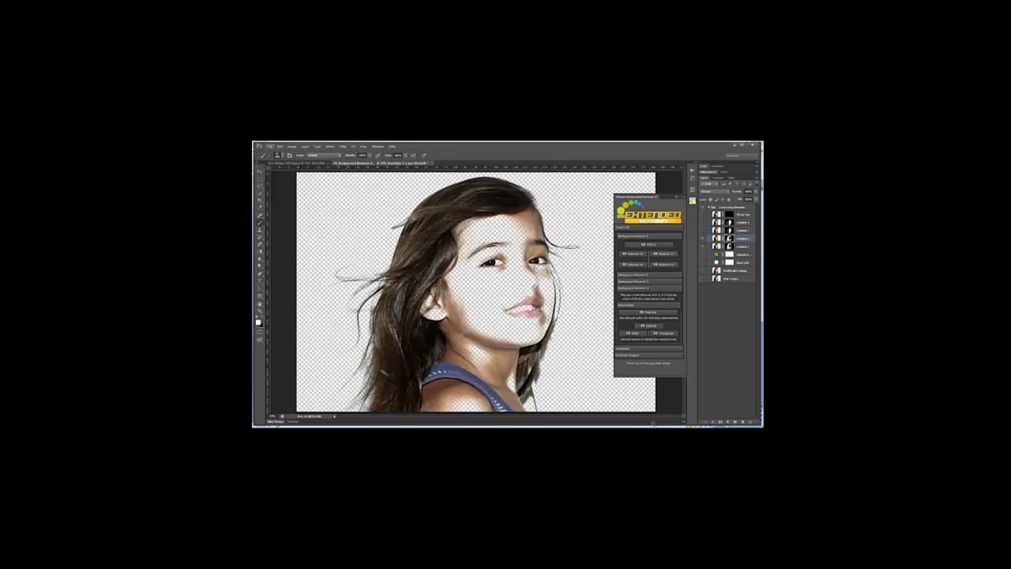
Note that no brushing is needed, then run the next remover step and dismiss its message.
{"action": "key", "text": "ctrl+a"}
{"action": "type", "text": "In this case, there is none so I will go ahead and play the actions R"}
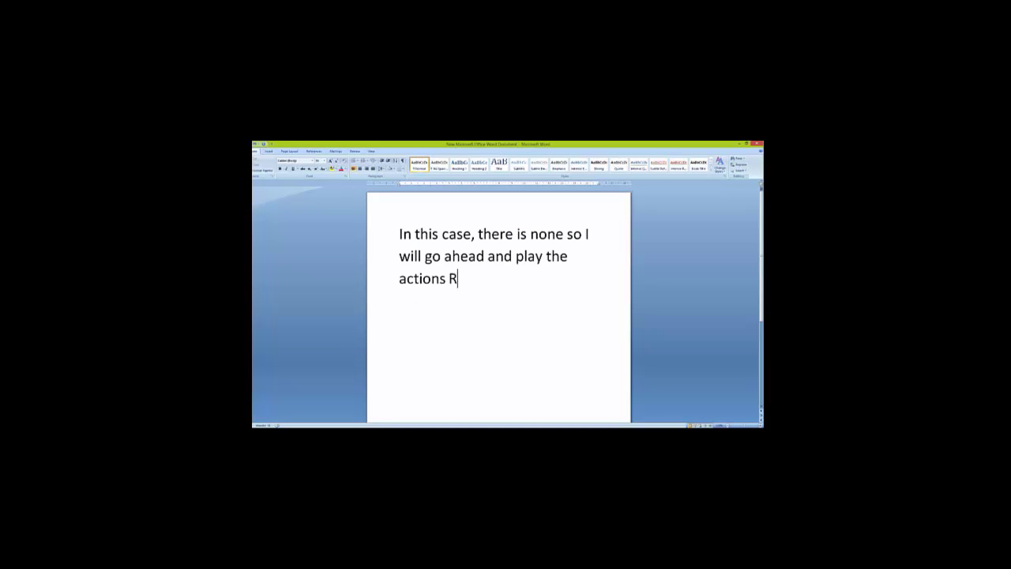
{"action": "type", "text": "emover"}
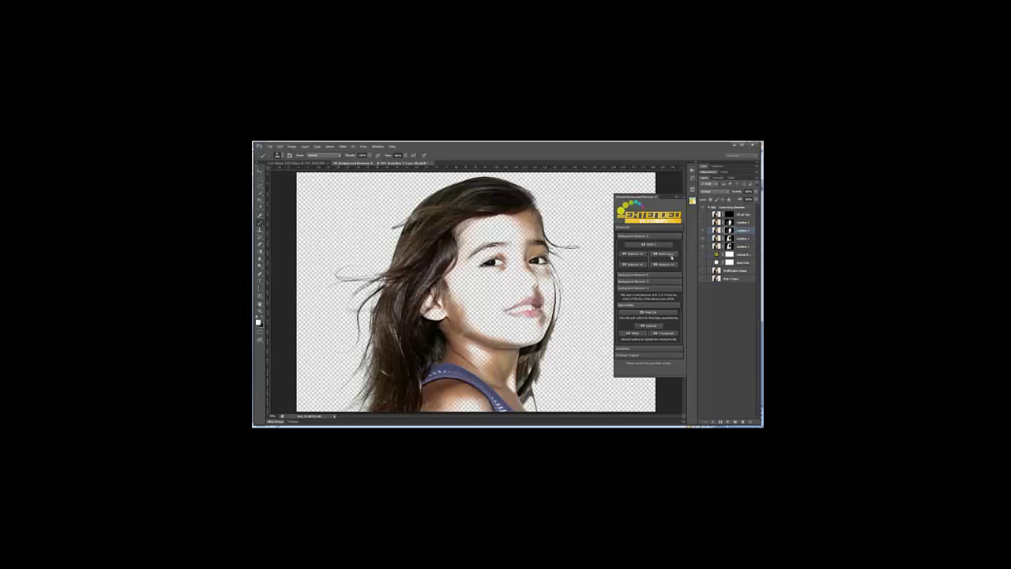
{"action": "left_click", "coordinate": [641, 263]}
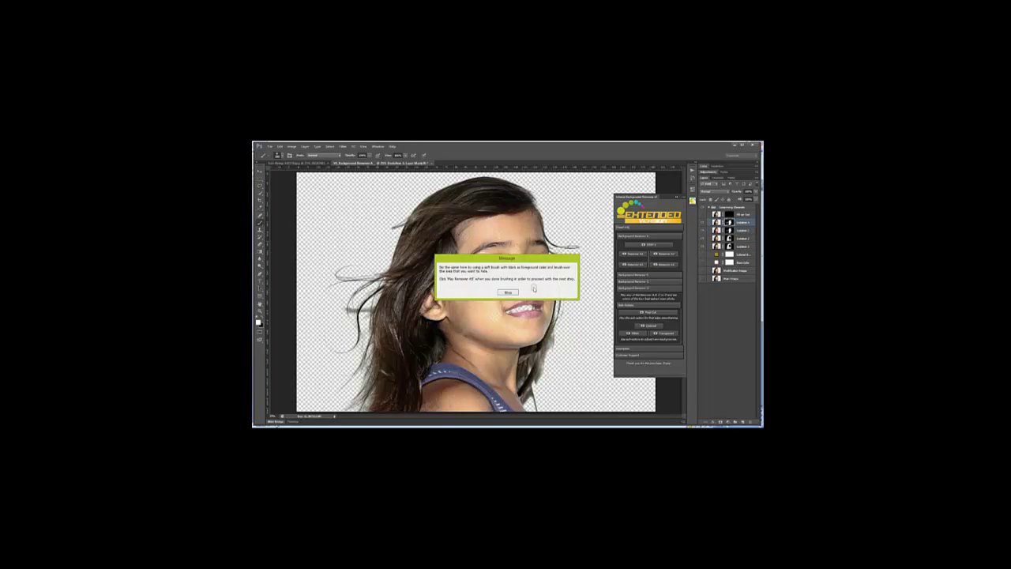
{"action": "left_click", "coordinate": [676, 195]}
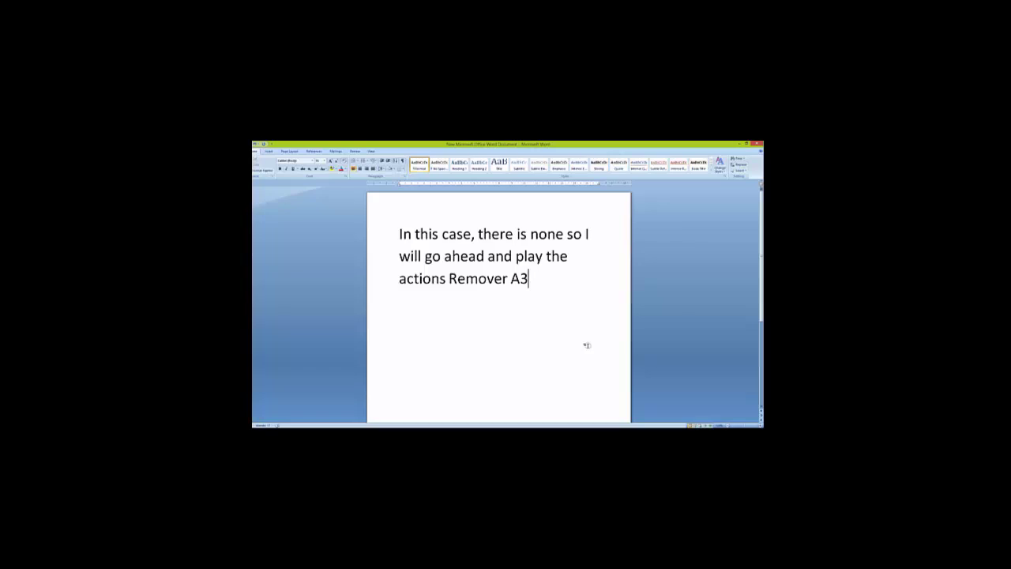
Replace the note with the final instruction about brushing over gaps in the model.
{"action": "key", "text": "ctrl+a"}
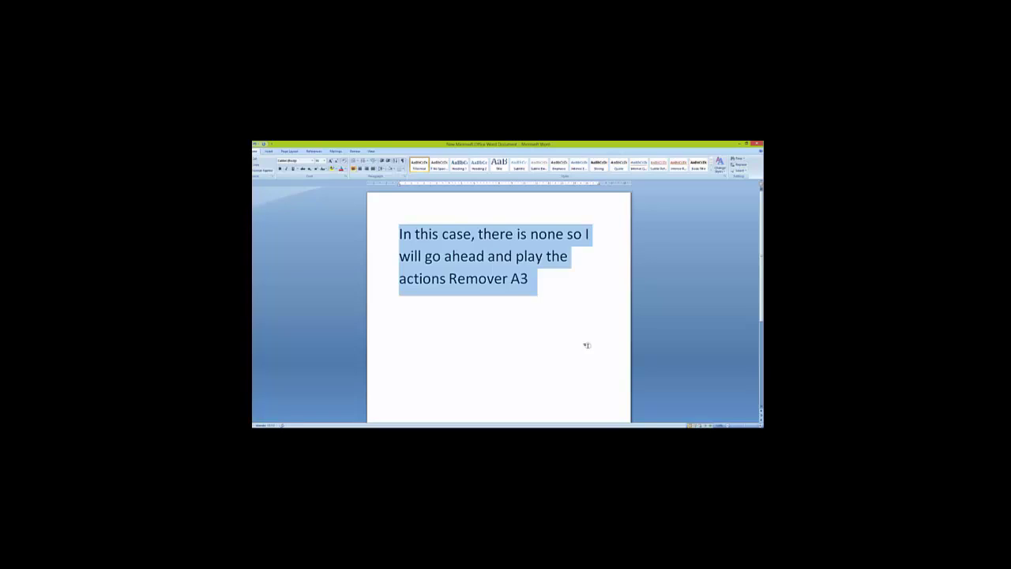
{"action": "type", "text": "The final instruction says \"to"}
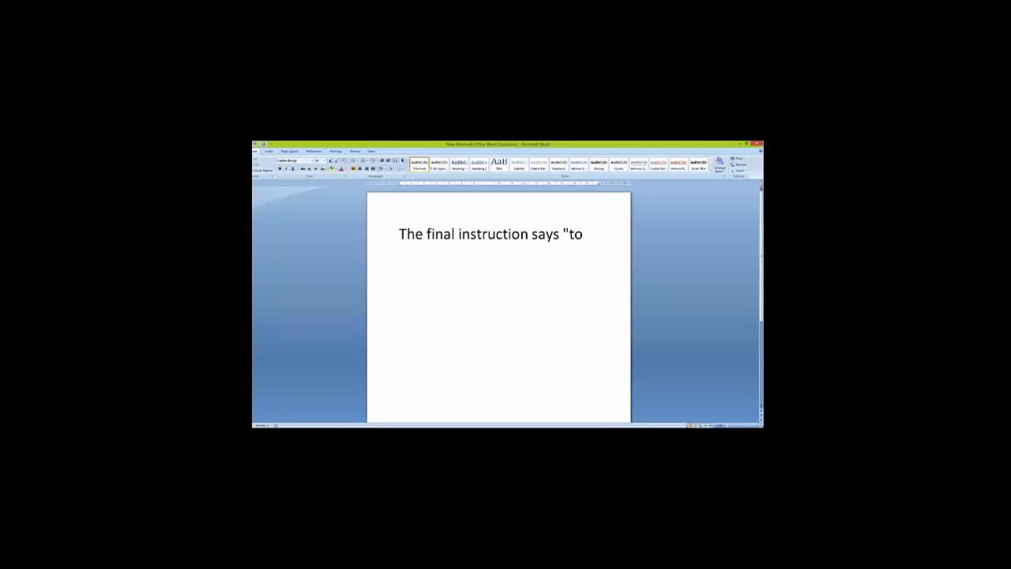
{"action": "type", "text": " brush over the area of the model with gap in order to fill it up"}
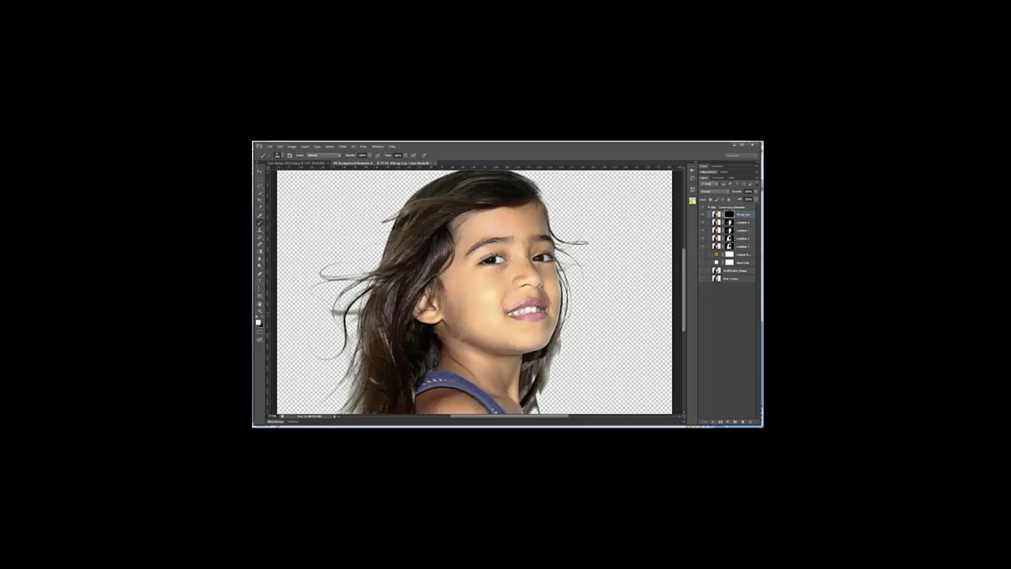
Fit the girl cut-out to the window and change the Word note from 'Well done' to the Background Remover B announcement.
{"action": "key", "text": "ctrl+0"}
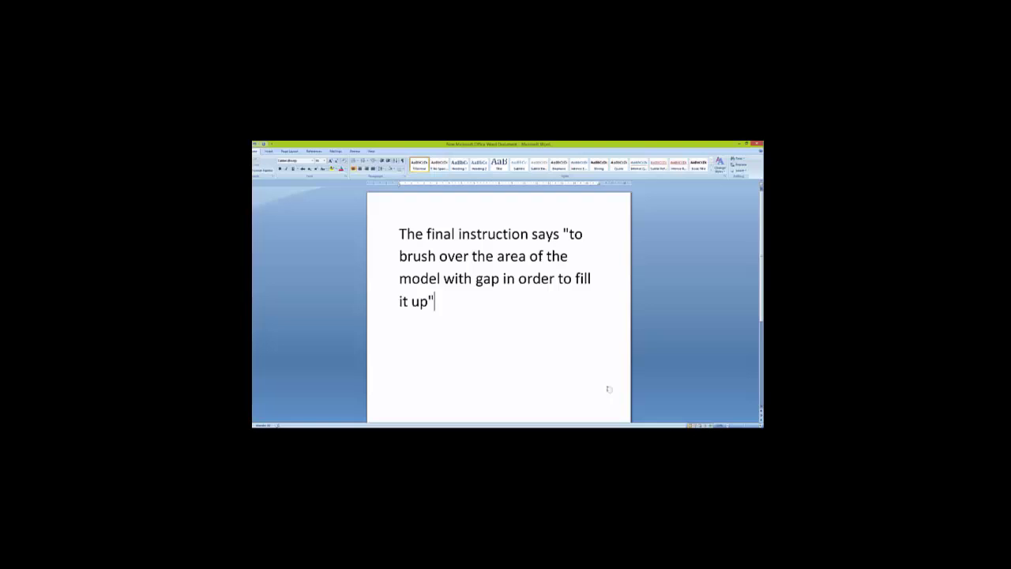
{"action": "key", "text": "ctrl+a"}
{"action": "type", "text": "Well done"}
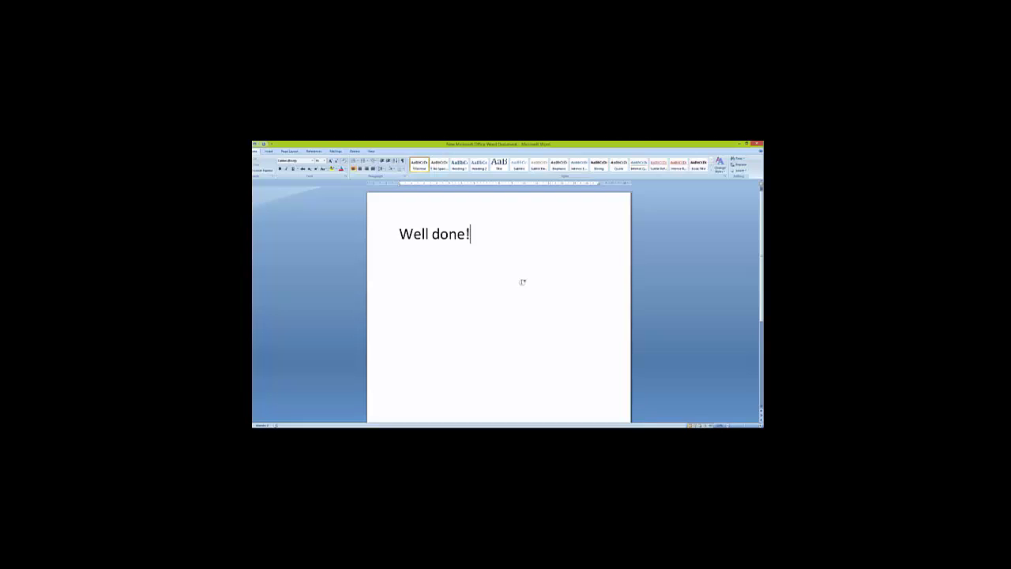
{"action": "key", "text": "ctrl+a"}
{"action": "type", "text": "We will now demonstrate \"Ba"}
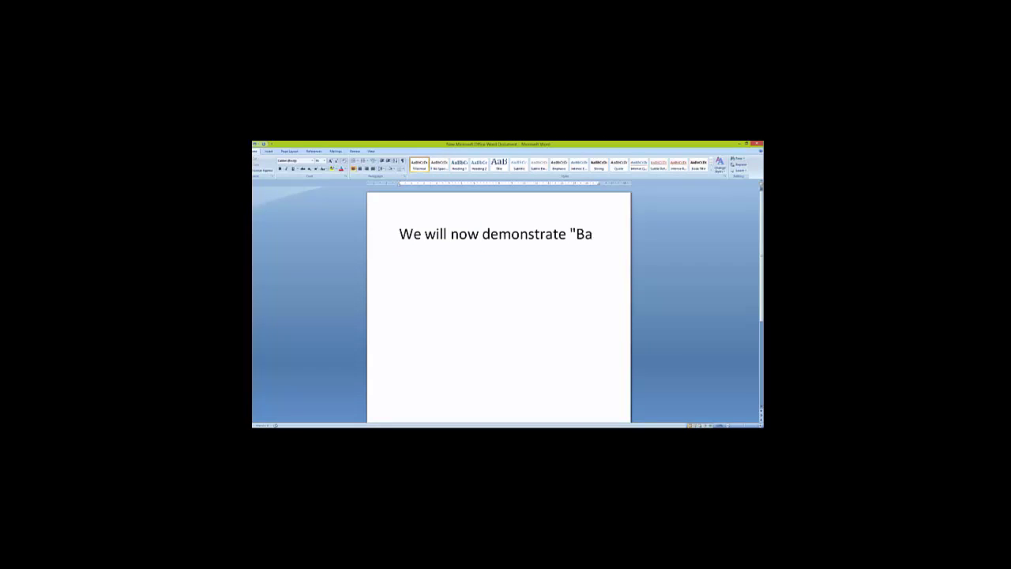
{"action": "type", "text": "ckground Remover"}
{"action": "type", "text": " B\" using anoth"}
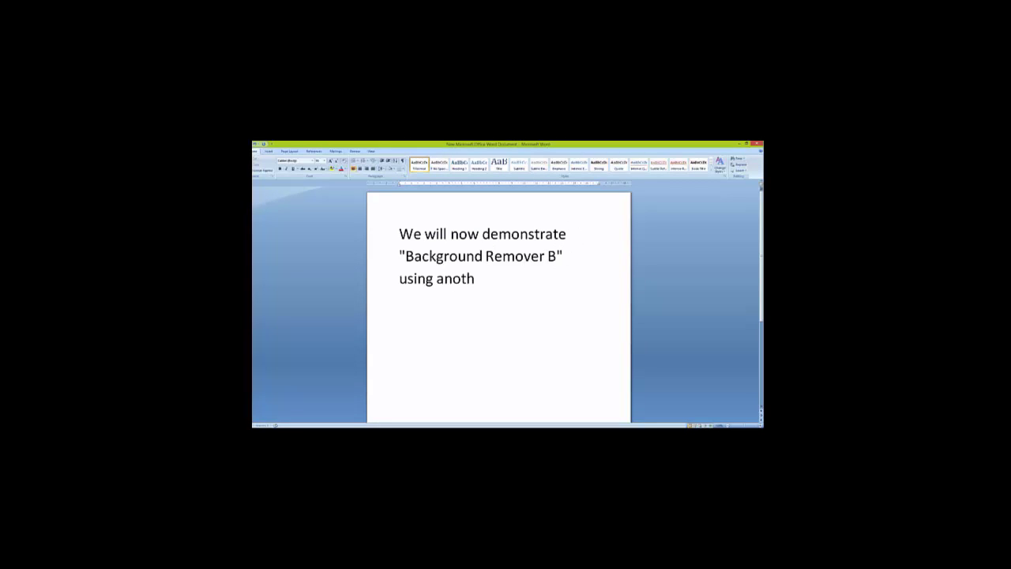
{"action": "type", "text": "er photograph"}
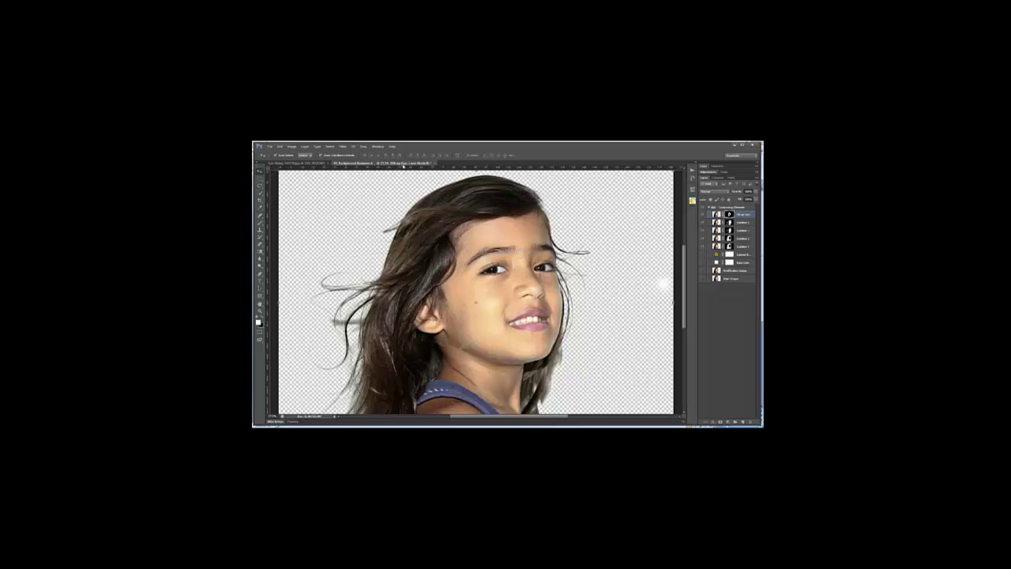
Close the girl cut-out unsaved, open the dark-haired woman's photo, and run Background Remover B's first step.
{"action": "left_click", "coordinate": [433, 163]}
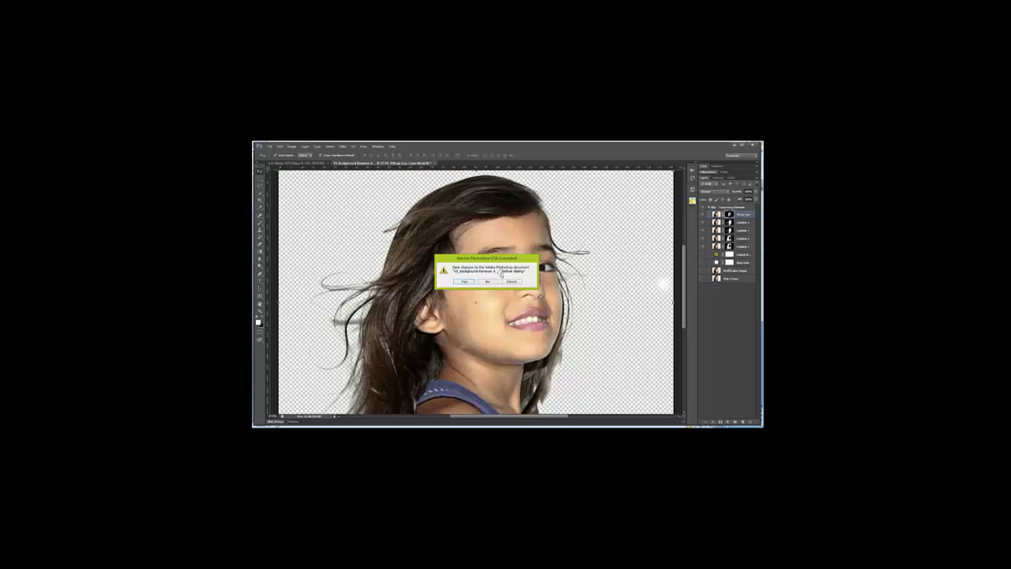
{"action": "left_click", "coordinate": [497, 278]}
{"action": "left_click", "coordinate": [327, 407]}
{"action": "right_click", "coordinate": [402, 258]}
{"action": "mouse_move", "coordinate": [415, 323]}
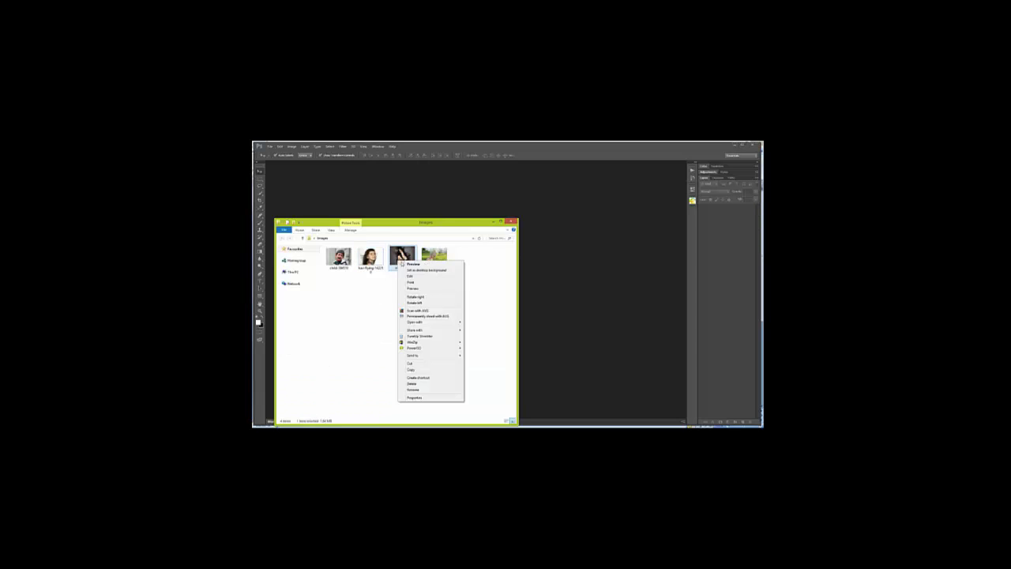
{"action": "left_click", "coordinate": [483, 323]}
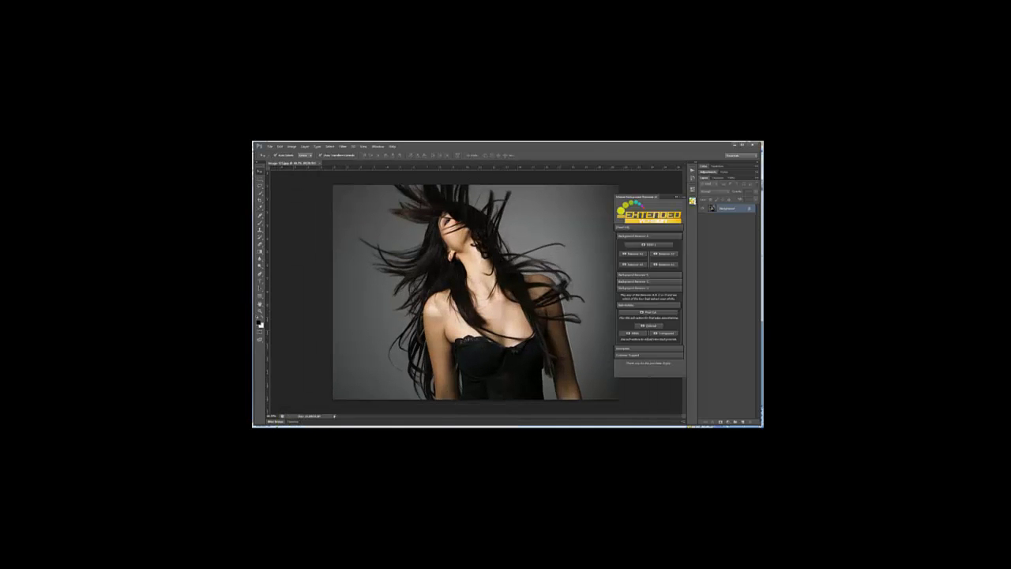
{"action": "left_click", "coordinate": [654, 274]}
{"action": "left_click", "coordinate": [656, 251]}
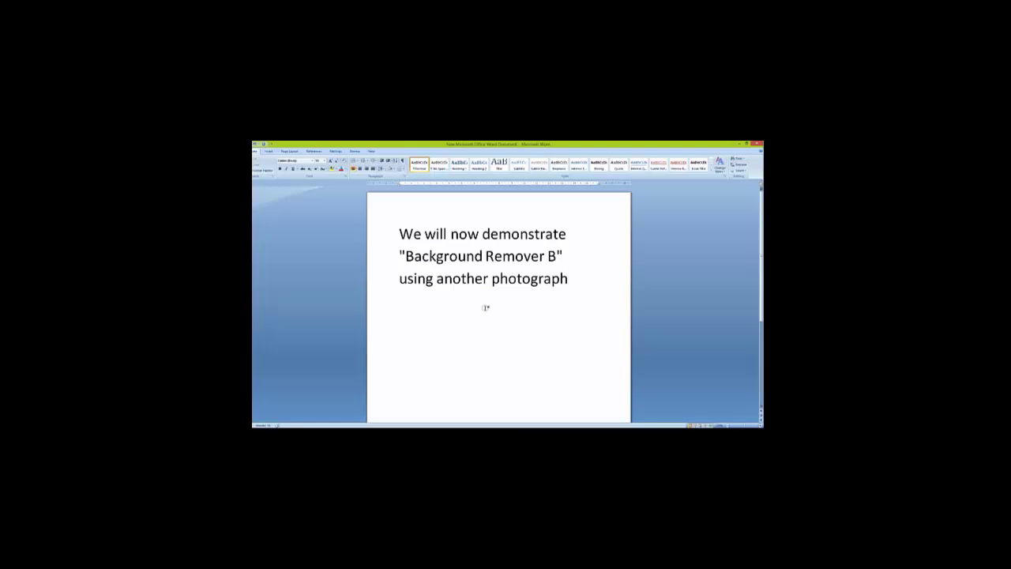
Replace the note with 'Action has finished rendering.' and 'We will now follow the incorporated instruction to finalize…'.
{"action": "key", "text": "ctrl+a"}
{"action": "type", "text": "Action has finished rendering."}
{"action": "key", "text": "Return"}
{"action": "type", "text": "We "}
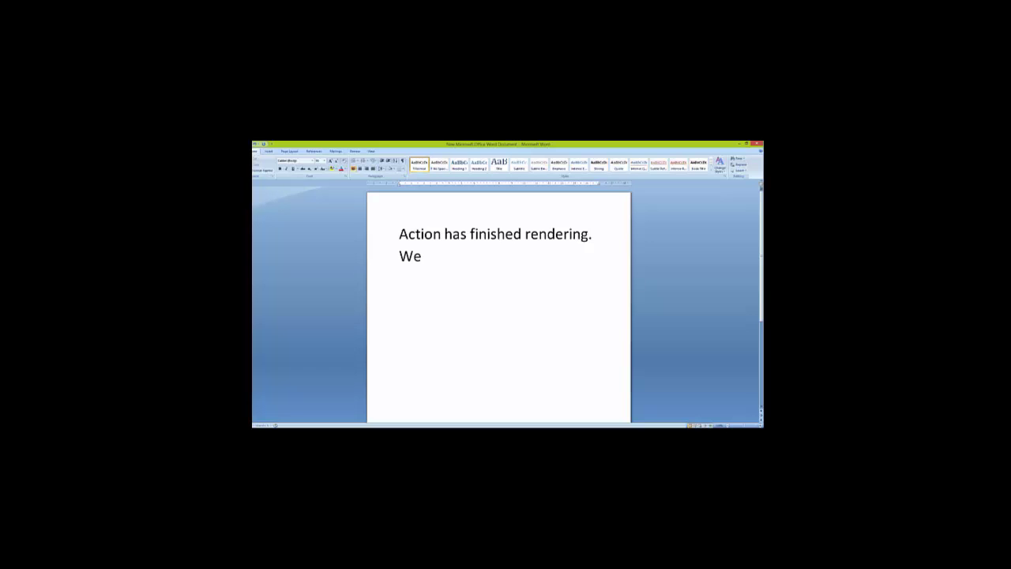
{"action": "type", "text": "will now follow the incorprated instru"}
{"action": "key", "text": "BackSpace"}
{"action": "key", "text": "BackSpace"}
{"action": "key", "text": "BackSpace"}
{"action": "type", "text": "o"}
{"action": "type", "text": "rated"}
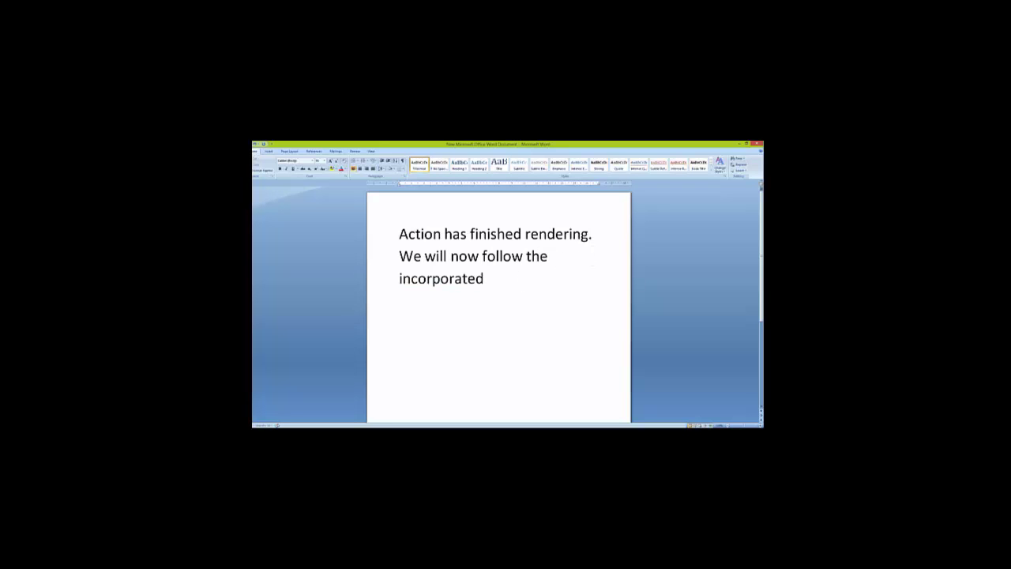
{"action": "type", "text": " instruction to"}
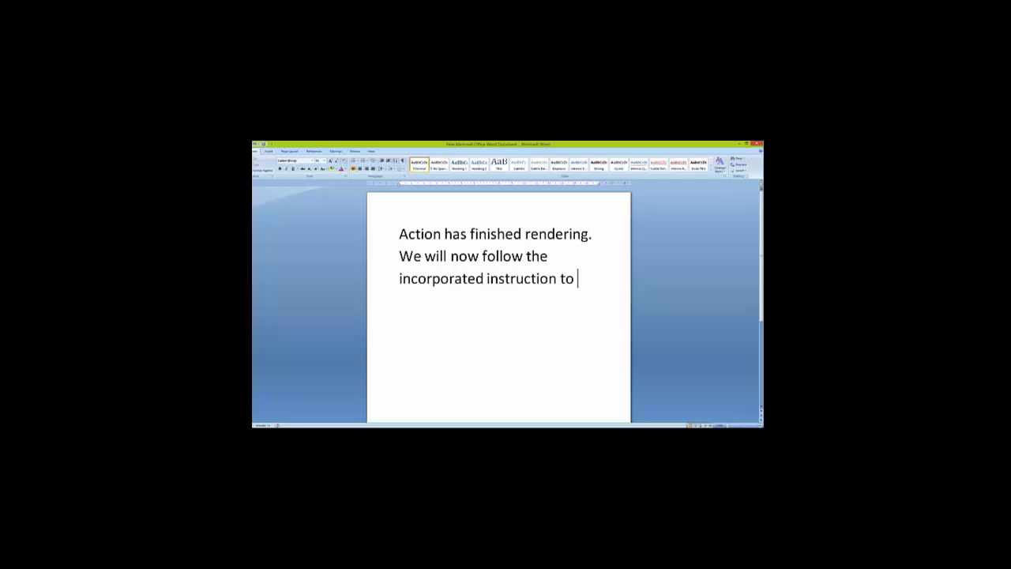
{"action": "type", "text": " finalize the extrac"}
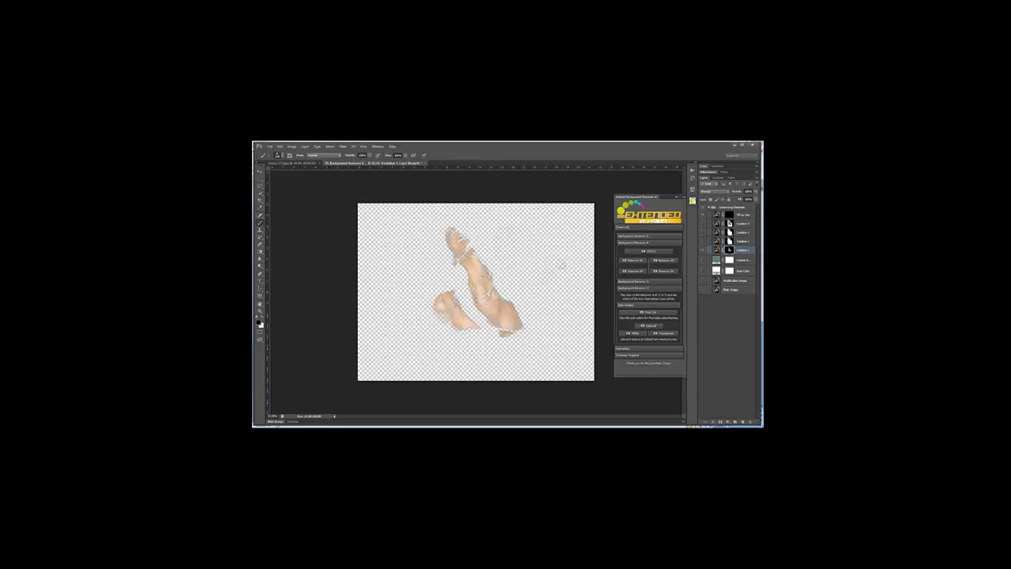
Run the remaining four Background Remover B steps, dismissing each Message dialog.
{"action": "left_click", "coordinate": [675, 272]}
{"action": "left_click", "coordinate": [511, 292]}
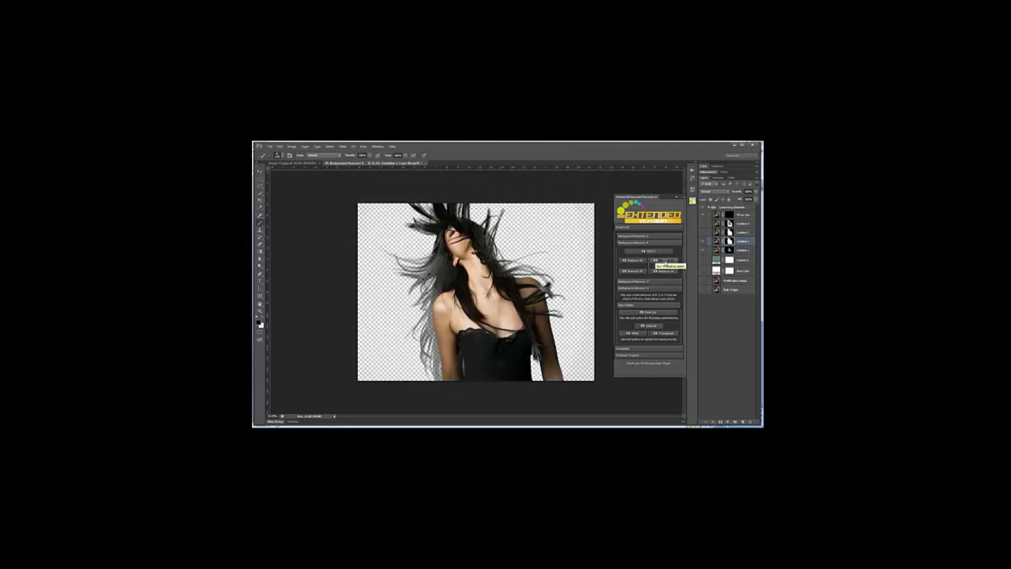
{"action": "left_click", "coordinate": [663, 263]}
{"action": "left_click", "coordinate": [509, 292]}
{"action": "left_click", "coordinate": [634, 273]}
{"action": "left_click", "coordinate": [509, 293]}
{"action": "left_click", "coordinate": [668, 275]}
{"action": "left_click", "coordinate": [509, 292]}
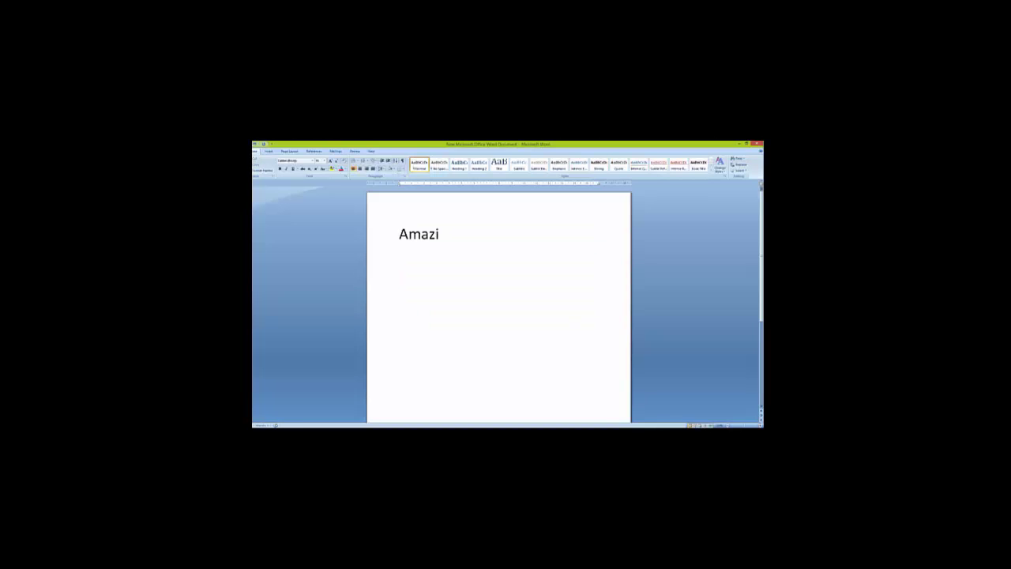
Finish the note: 'Amazing!!! Extraction has been completed…' and experiment with Background Remover C.
{"action": "type", "text": "ng!!! Extracted has been ci"}
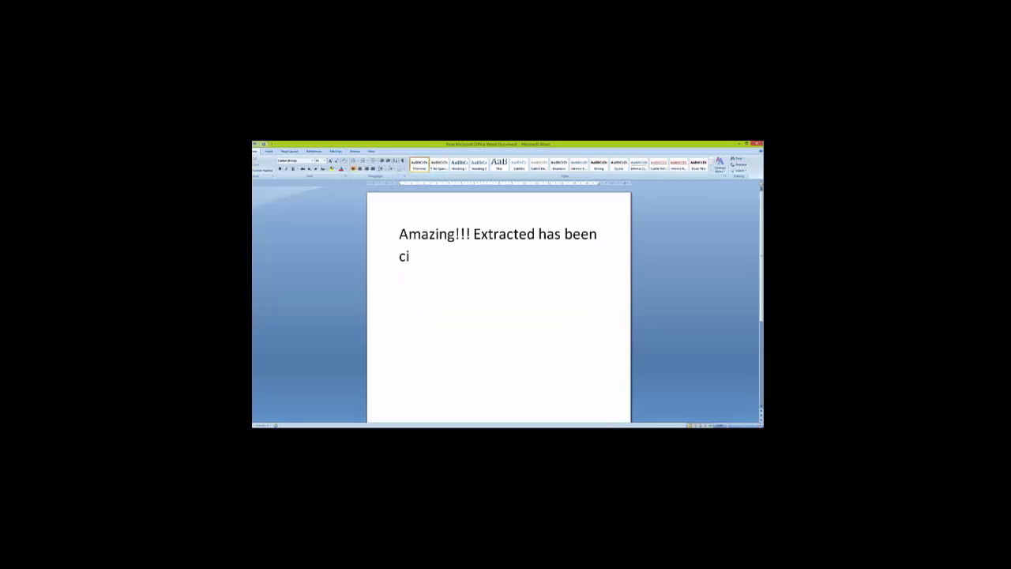
{"action": "key", "text": "BackSpace"}
{"action": "type", "text": "ompleted. Very fast and easy"}
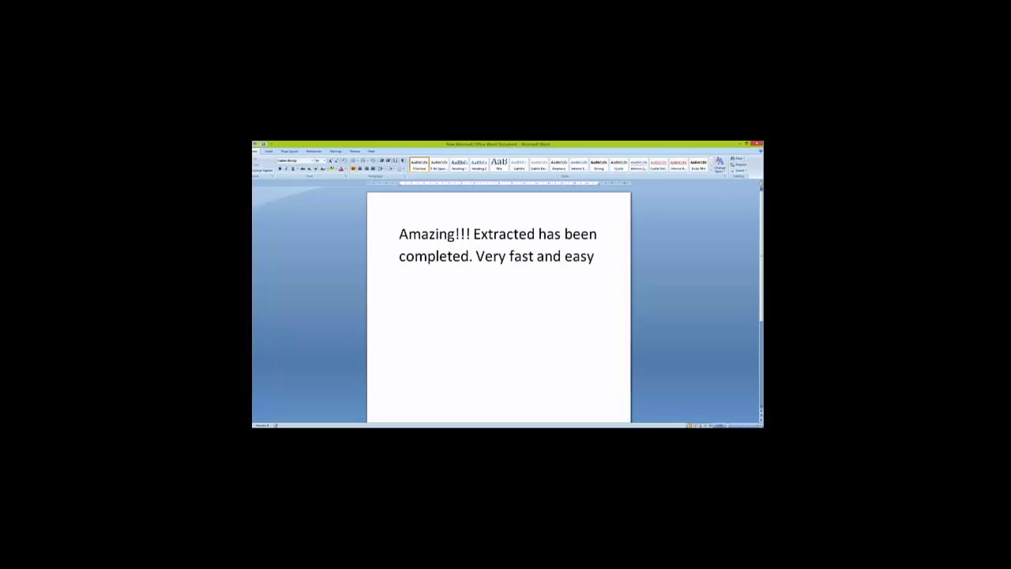
{"action": "type", "text": " background remover product."}
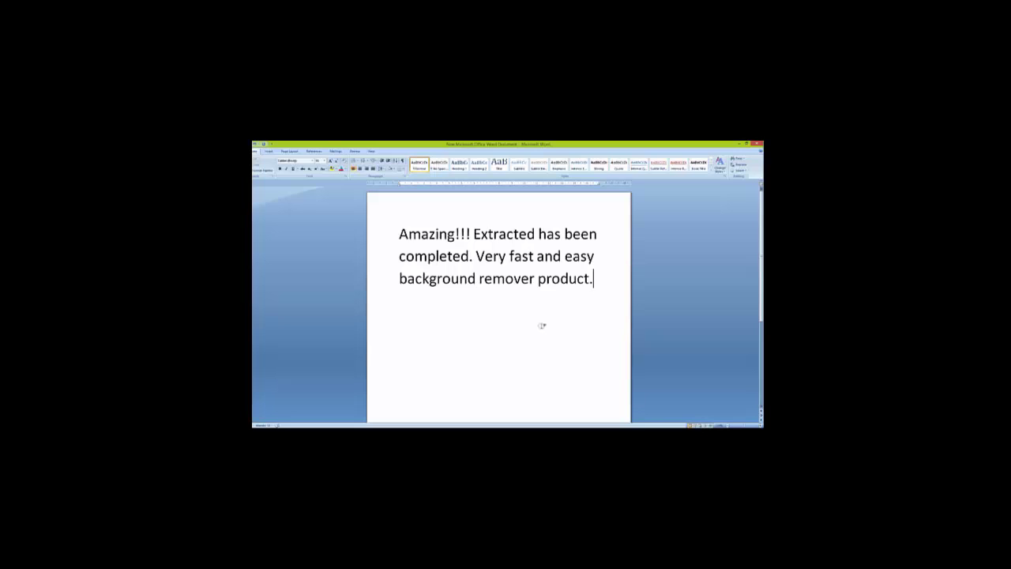
{"action": "type", "text": " experiment "}
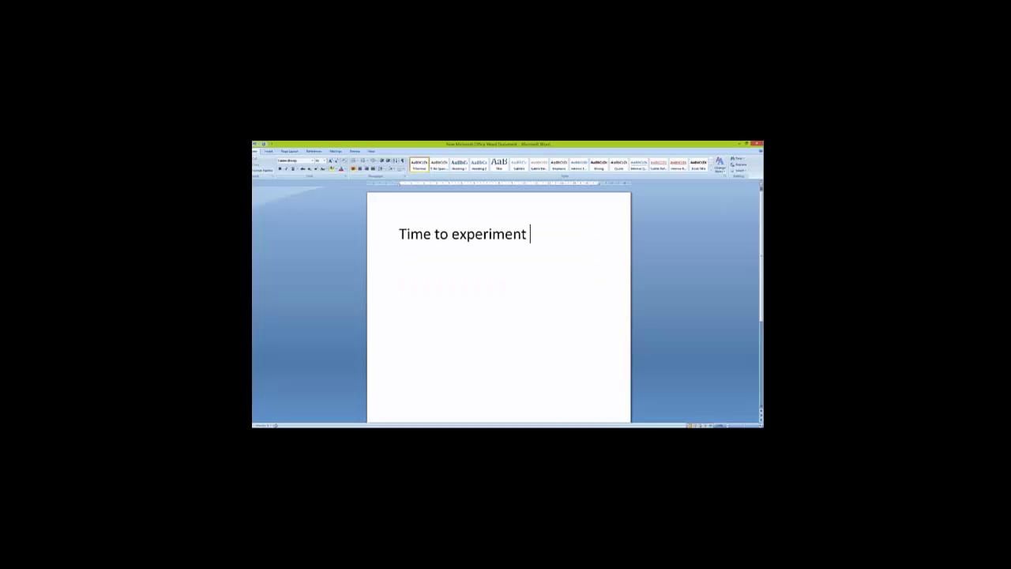
{"action": "type", "text": "using \"Background Remover C"}
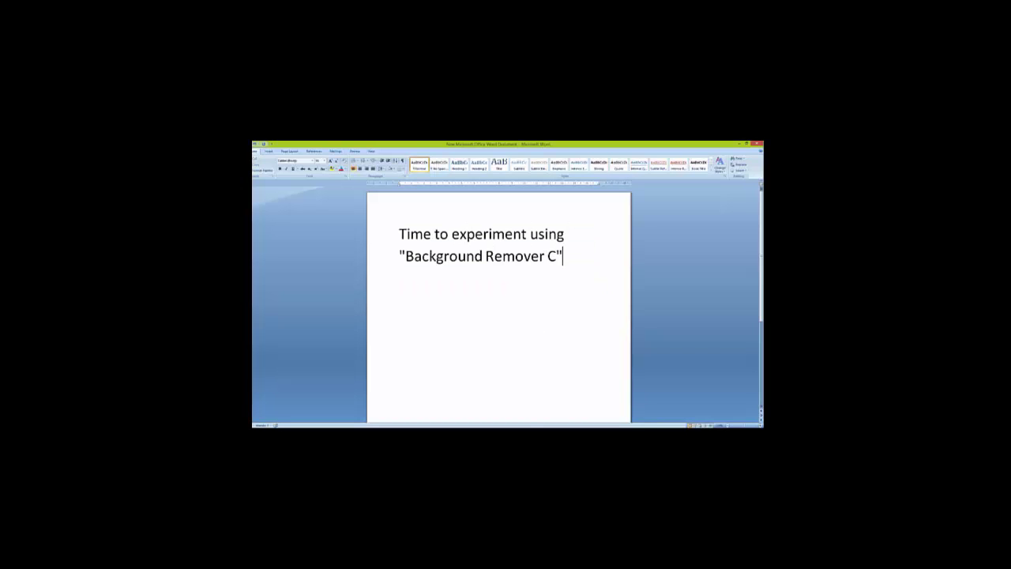
{"action": "type", "text": " with another photograph"}
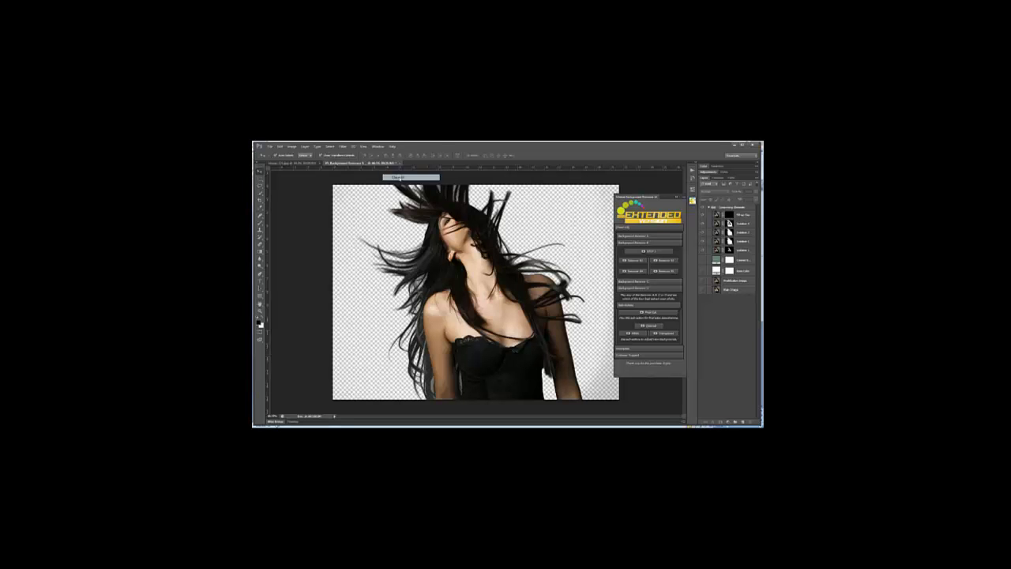
Close the dark-hair cut-out, open the blonde portrait in Photoshop, and type the 'Now, this is something…' note.
{"action": "left_click", "coordinate": [395, 162]}
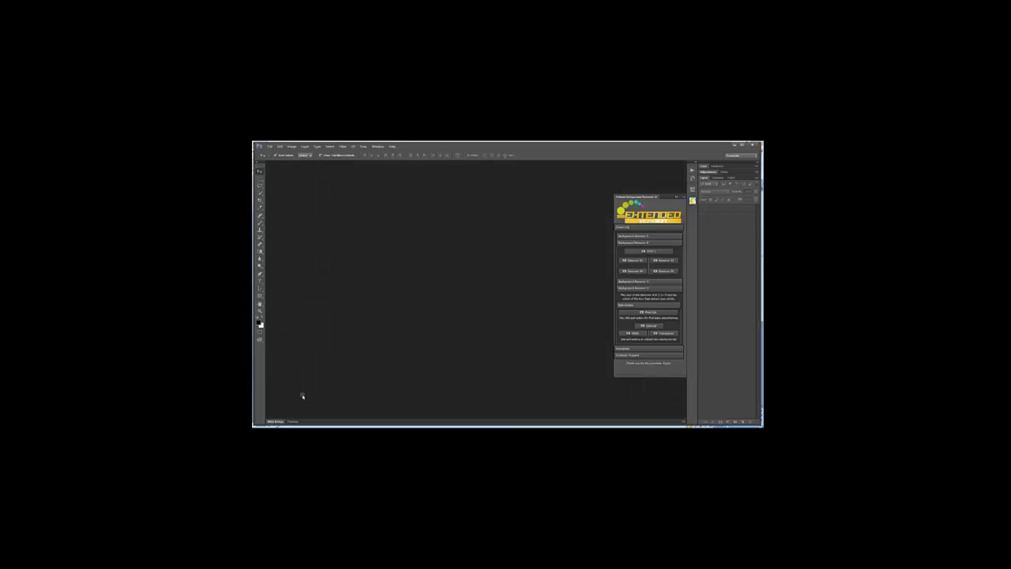
{"action": "right_click", "coordinate": [435, 259]}
{"action": "left_click", "coordinate": [452, 289]}
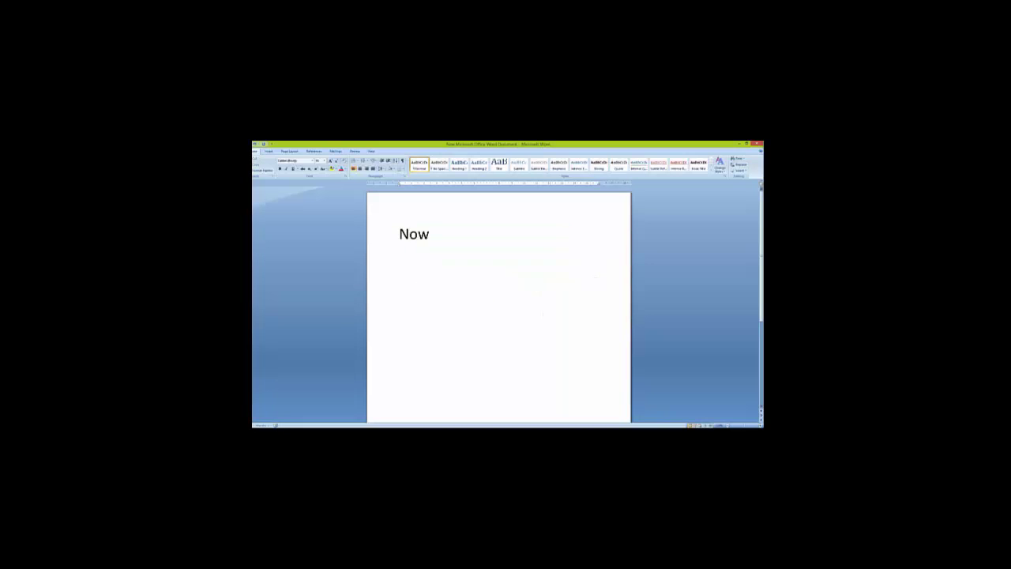
{"action": "type", "text": ", this is something"}
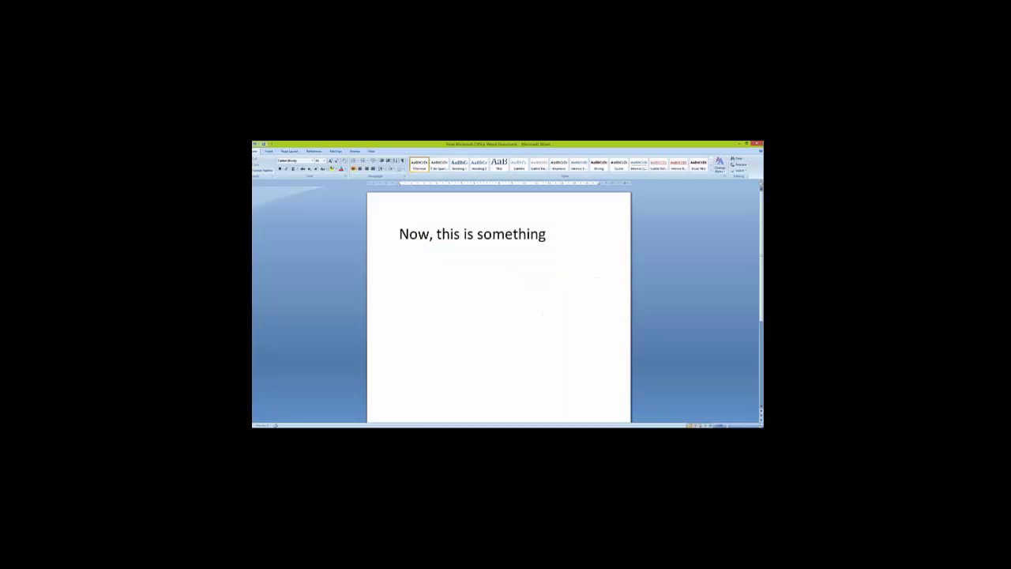
{"action": "type", "text": "ally impossible to be achieved before"}
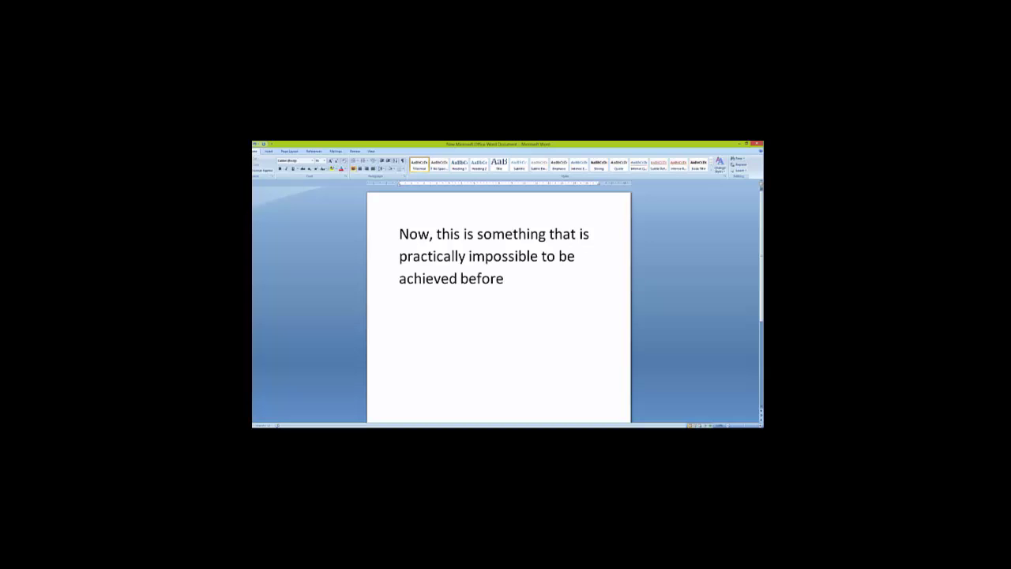
{"action": "type", "text": ". However, this package \"Intense Background Remover "}
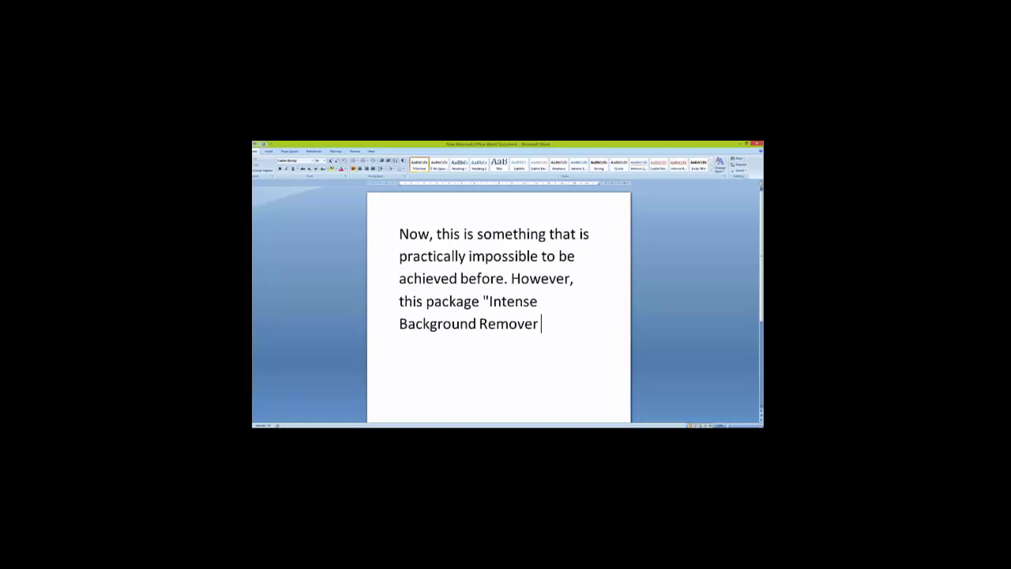
{"action": "type", "text": "v5\" has made it possible and easy."}
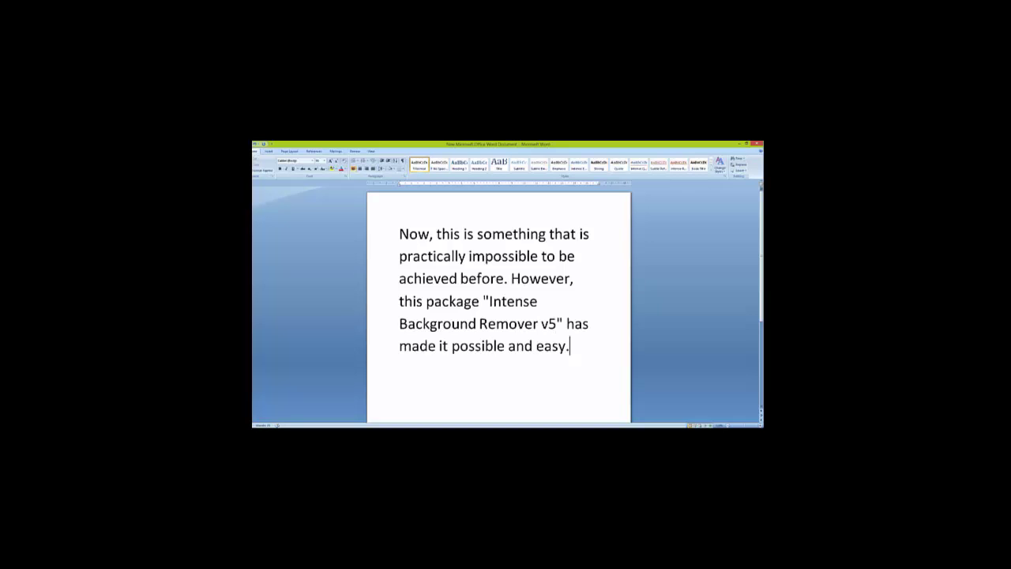
{"action": "type", "text": "eck this out!!!"}
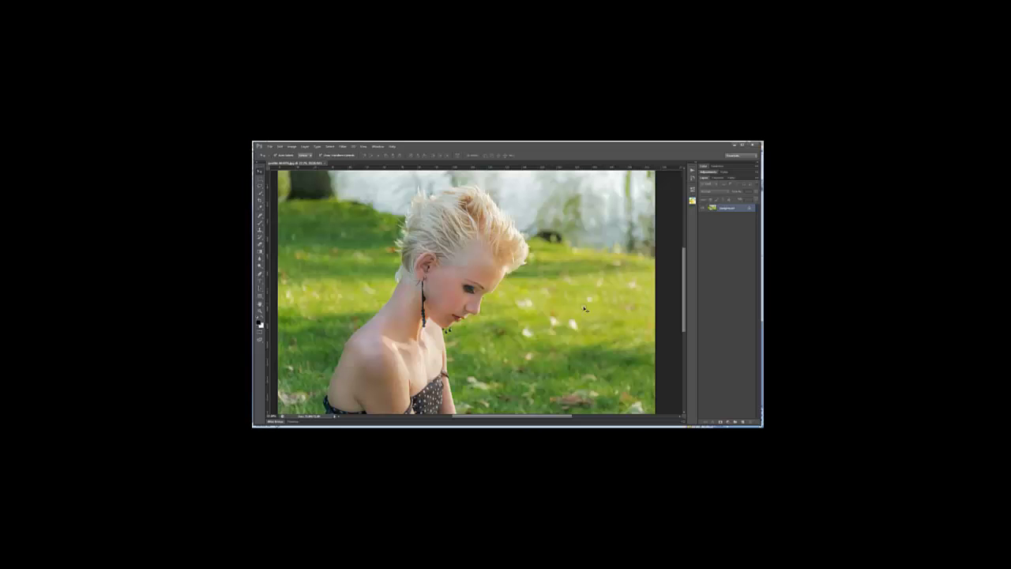
Run Background Remover C STEP 1 on the blonde portrait, stop at the message, and note 'Action has finished rendering.'.
{"action": "left_click", "coordinate": [668, 250]}
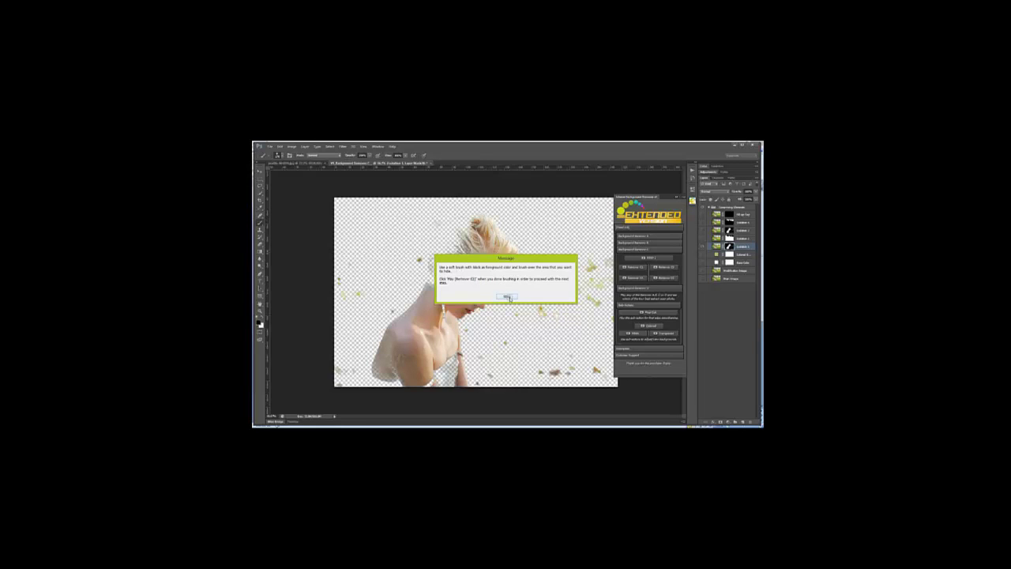
{"action": "left_click", "coordinate": [508, 297]}
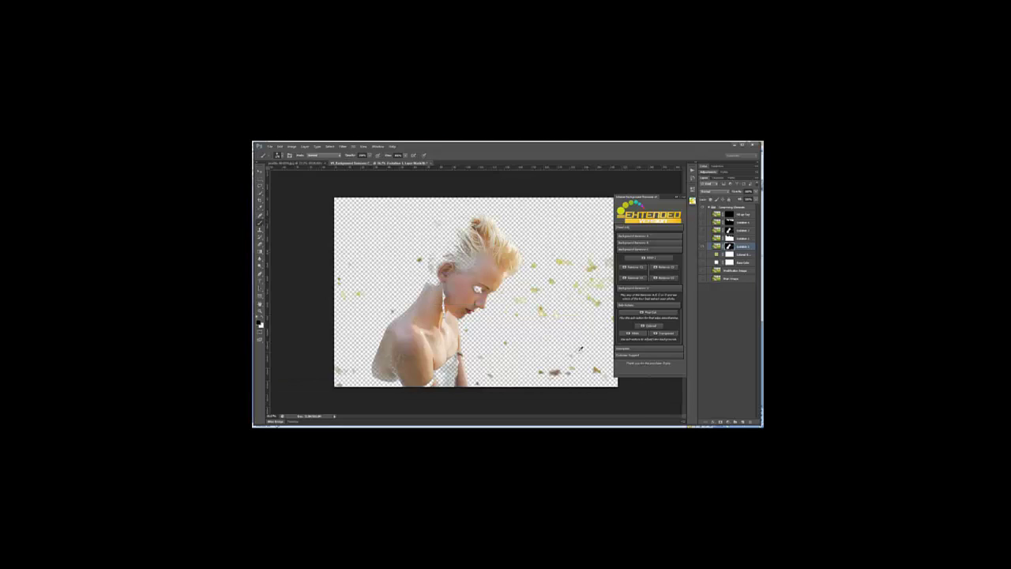
{"action": "key", "text": "ctrl+a"}
{"action": "type", "text": "Action has finished rendering."}
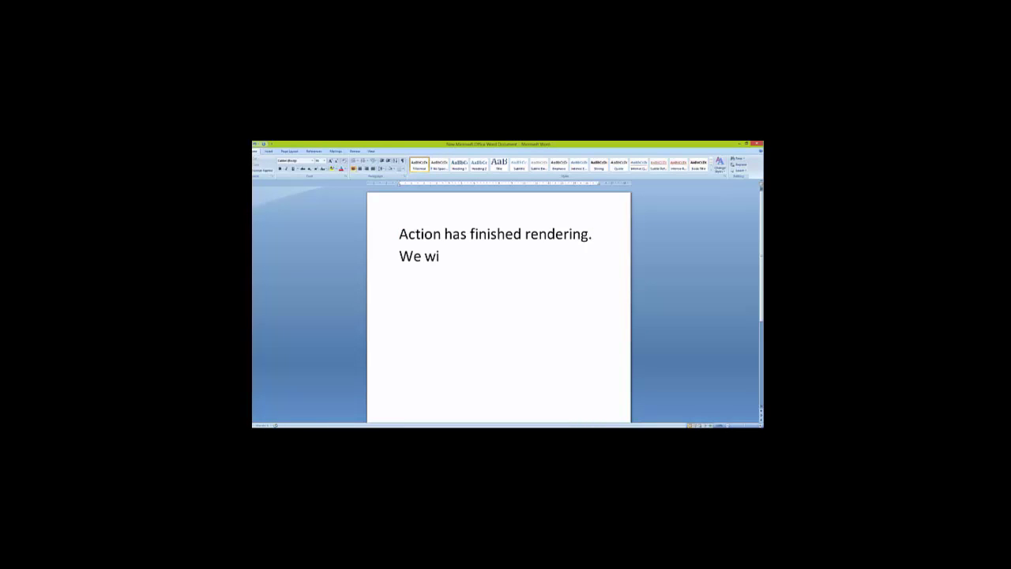
{"action": "type", "text": "ll now follow the instructions to c"}
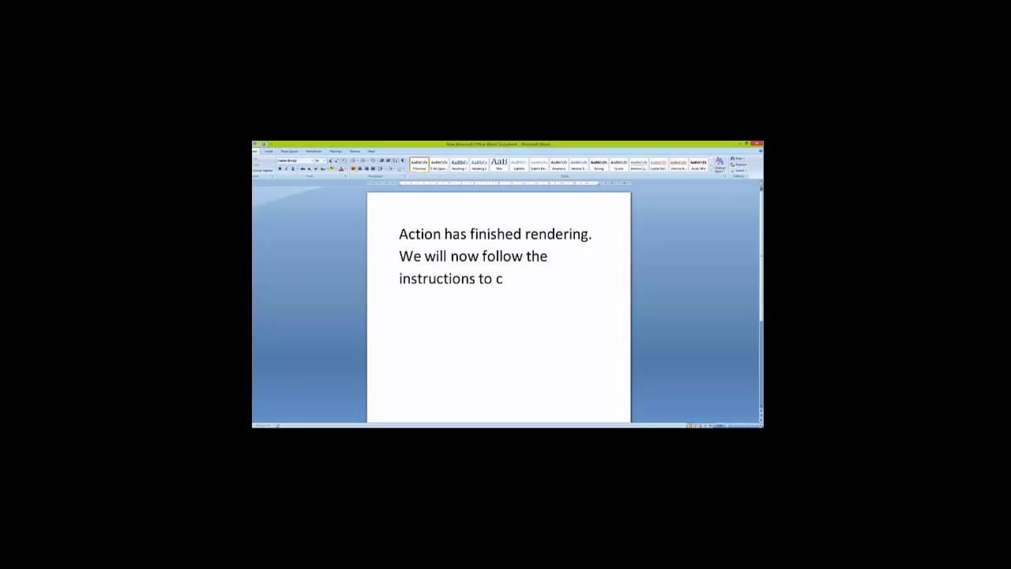
{"action": "type", "text": "omplete the extraction."}
Replace the note with 'Since there are unwanted particles/elements around the background, we will need to ma…'.
{"action": "key", "text": "ctrl+a"}
{"action": "type", "text": "Since there are unwanted p"}
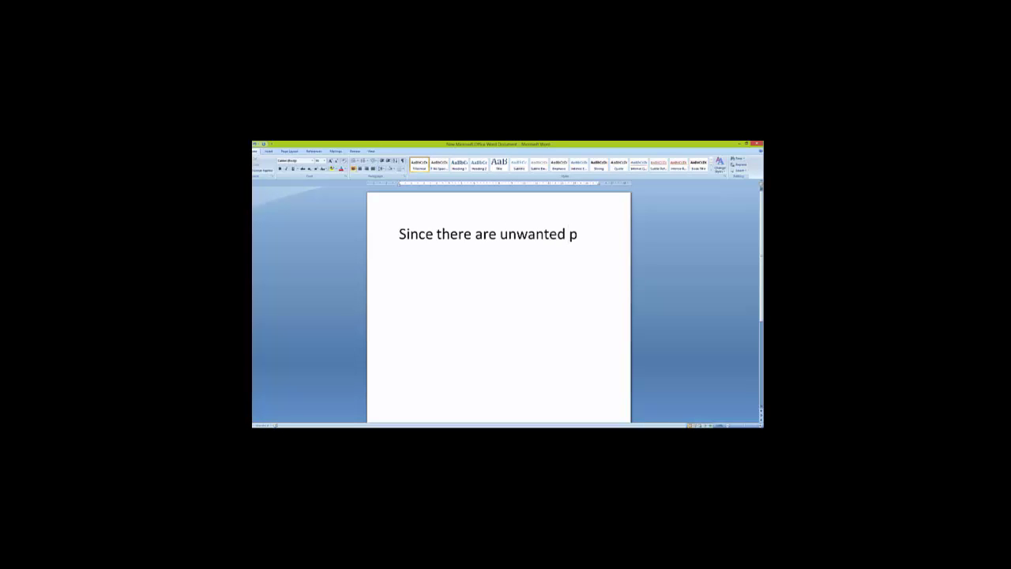
{"action": "type", "text": "articles/elements around the background,"}
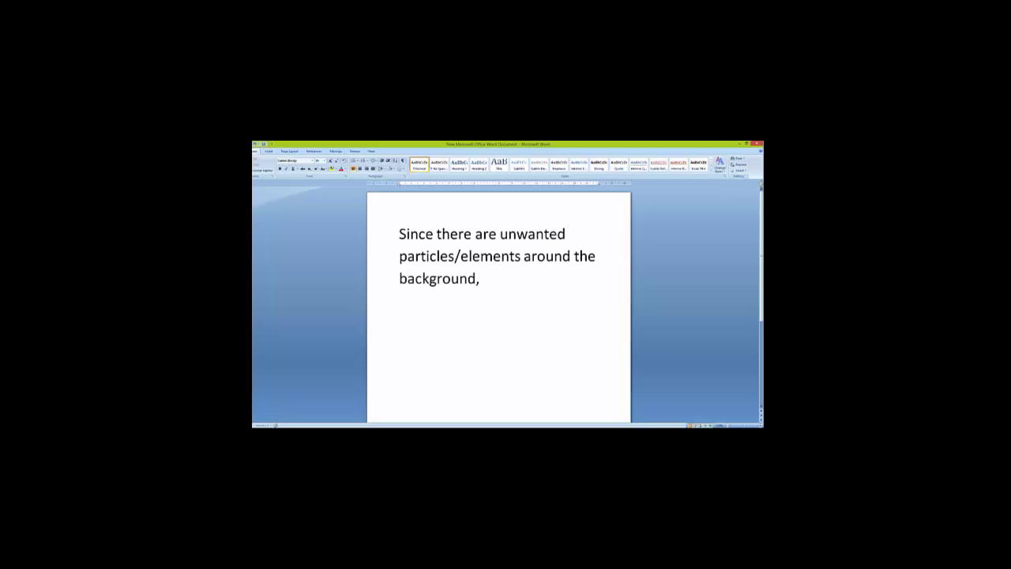
{"action": "type", "text": " we will need to mask it ou"}
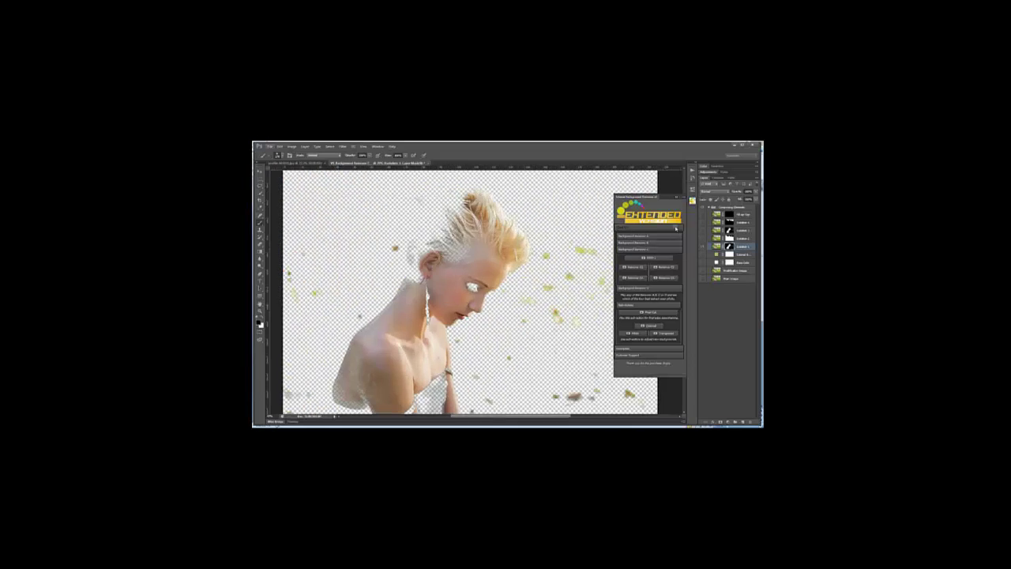
Paint out the grass specks on the right and beside the face, then run the next removal stage.
{"action": "mouse_move", "coordinate": [648, 252]}
{"action": "left_mouse_down"}
{"action": "mouse_move", "coordinate": [630, 393]}
{"action": "mouse_move", "coordinate": [585, 369]}
{"action": "left_mouse_up"}
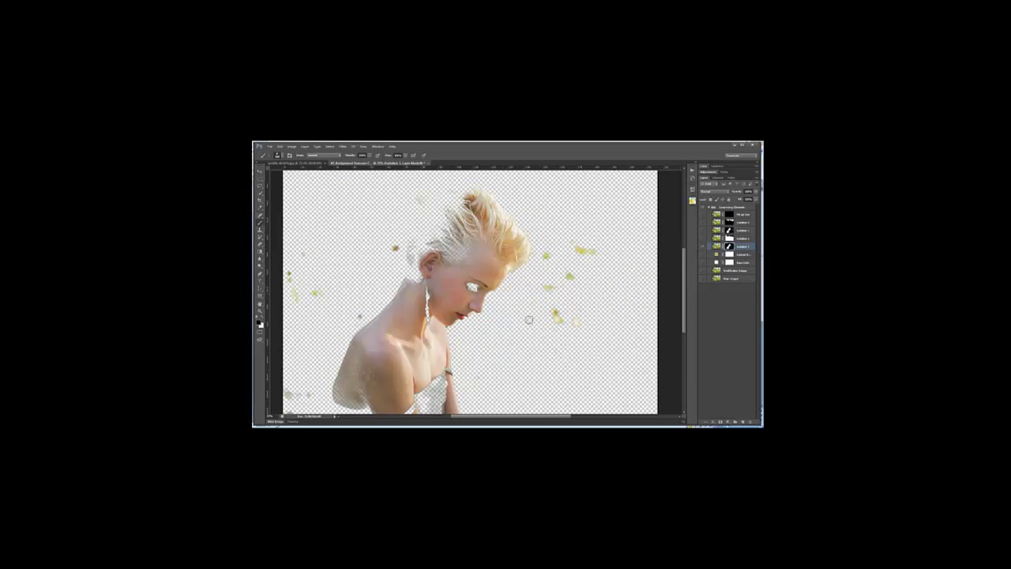
{"action": "left_click_drag", "start_coordinate": [544, 305], "coordinate": [584, 249]}
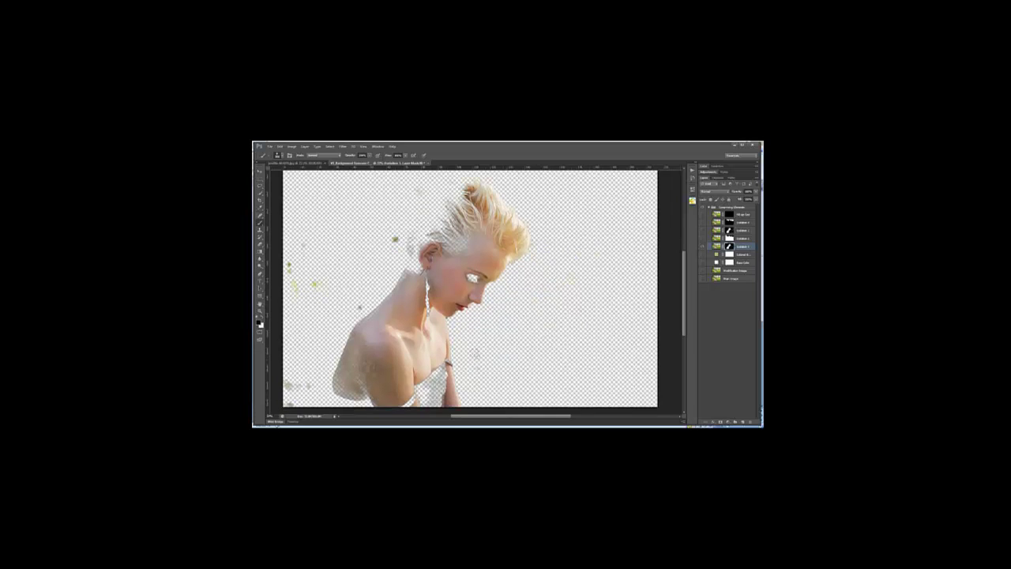
{"action": "left_click_drag", "start_coordinate": [472, 278], "coordinate": [567, 253]}
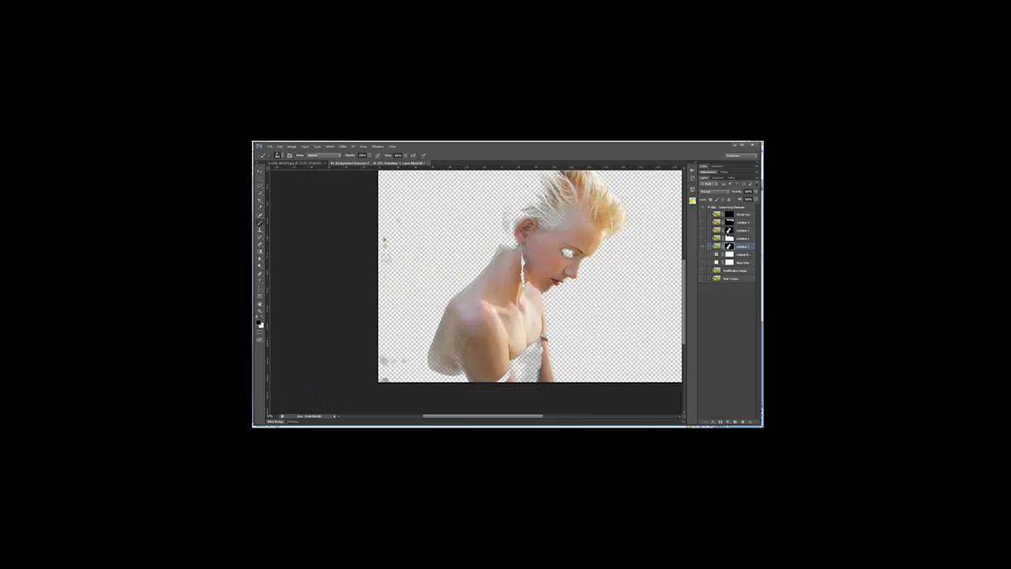
{"action": "scroll", "coordinate": [434, 245], "scroll_direction": "up", "scroll_amount": 1}
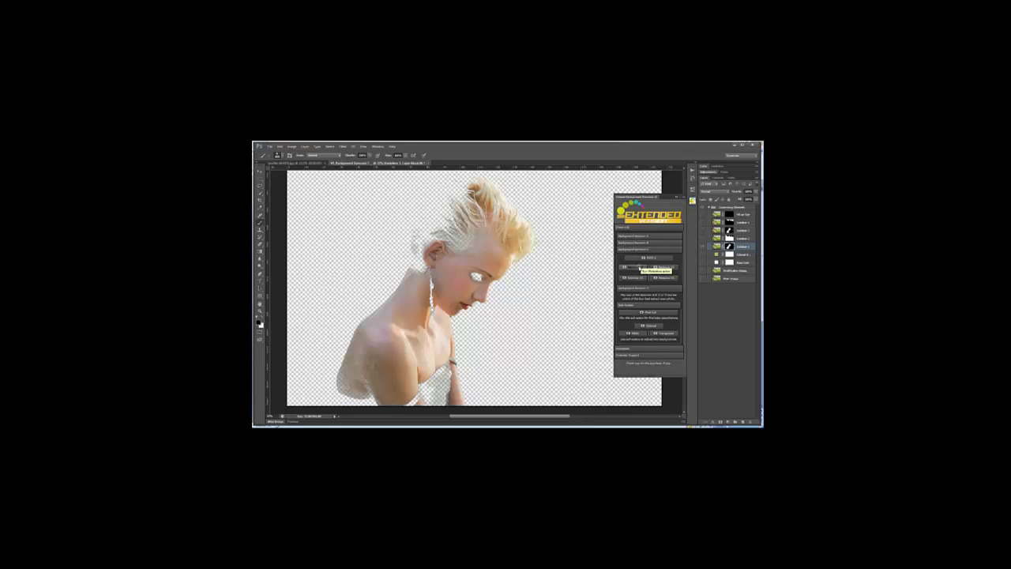
{"action": "left_click", "coordinate": [640, 267]}
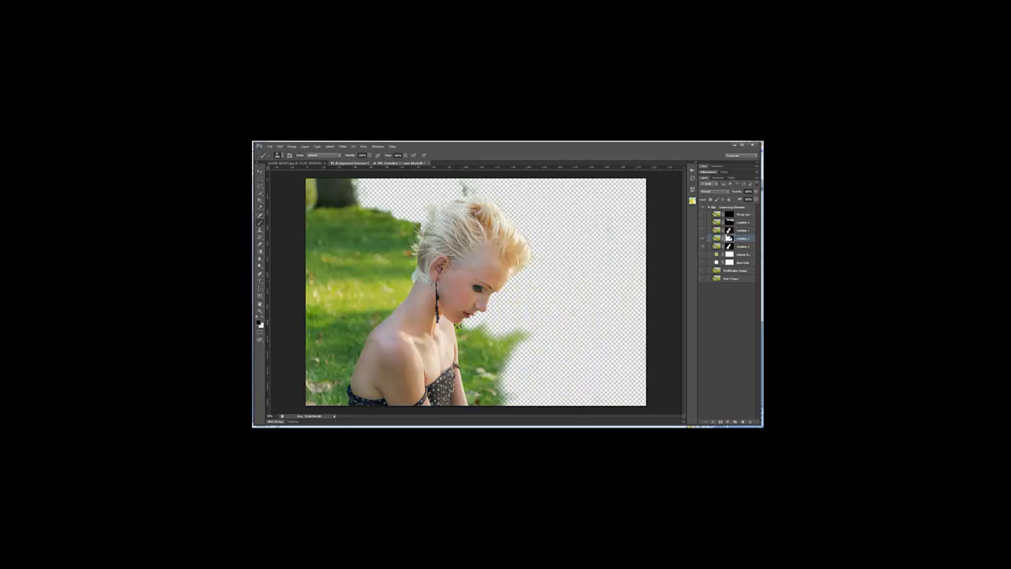
Brush out the grass below the chin, along the left edge, beside the hair and below the shoulder.
{"action": "mouse_move", "coordinate": [480, 327]}
{"action": "left_mouse_down"}
{"action": "mouse_move", "coordinate": [466, 378]}
{"action": "mouse_move", "coordinate": [490, 399]}
{"action": "mouse_move", "coordinate": [497, 364]}
{"action": "left_mouse_up"}
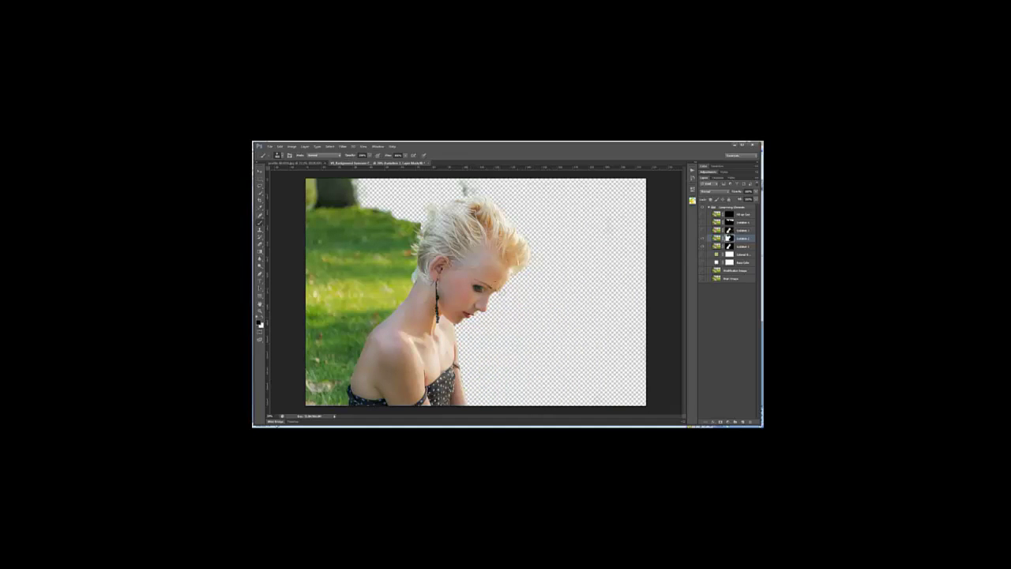
{"action": "mouse_move", "coordinate": [398, 198]}
{"action": "left_mouse_down"}
{"action": "mouse_move", "coordinate": [335, 184]}
{"action": "mouse_move", "coordinate": [380, 209]}
{"action": "mouse_move", "coordinate": [316, 260]}
{"action": "mouse_move", "coordinate": [299, 332]}
{"action": "mouse_move", "coordinate": [347, 245]}
{"action": "mouse_move", "coordinate": [395, 213]}
{"action": "mouse_move", "coordinate": [316, 304]}
{"action": "left_mouse_up"}
{"action": "mouse_move", "coordinate": [326, 228]}
{"action": "left_mouse_down"}
{"action": "mouse_move", "coordinate": [380, 253]}
{"action": "mouse_move", "coordinate": [411, 223]}
{"action": "mouse_move", "coordinate": [395, 261]}
{"action": "mouse_move", "coordinate": [404, 283]}
{"action": "mouse_move", "coordinate": [397, 307]}
{"action": "left_mouse_up"}
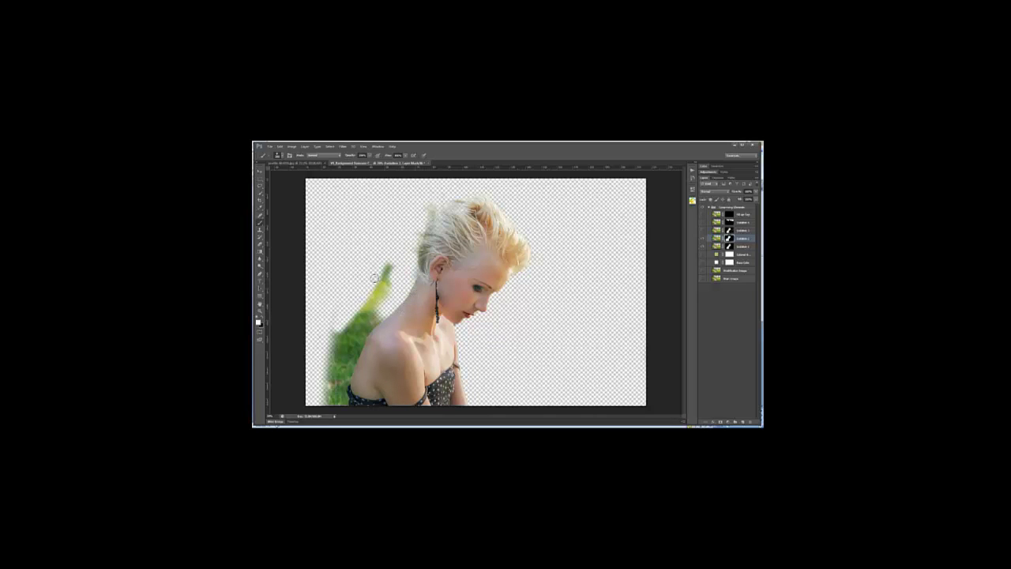
{"action": "key", "text": "x"}
{"action": "mouse_move", "coordinate": [371, 277]}
{"action": "left_mouse_down"}
{"action": "mouse_move", "coordinate": [378, 300]}
{"action": "mouse_move", "coordinate": [348, 355]}
{"action": "mouse_move", "coordinate": [336, 324]}
{"action": "mouse_move", "coordinate": [346, 399]}
{"action": "mouse_move", "coordinate": [320, 391]}
{"action": "left_mouse_up"}
{"action": "key", "text": "ctrl+z"}
{"action": "key", "text": "x"}
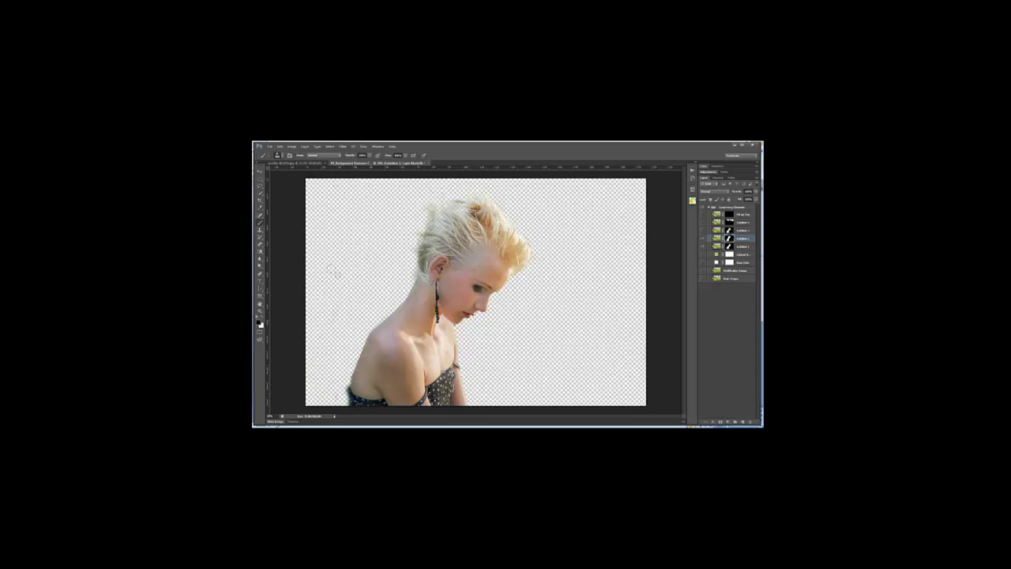
Run the next isolation step and erase the green patches at bottom right, right side and left.
{"action": "left_click", "coordinate": [692, 200]}
{"action": "left_click", "coordinate": [664, 268]}
{"action": "left_click", "coordinate": [513, 296]}
{"action": "left_click_drag", "start_coordinate": [621, 386], "coordinate": [479, 362]}
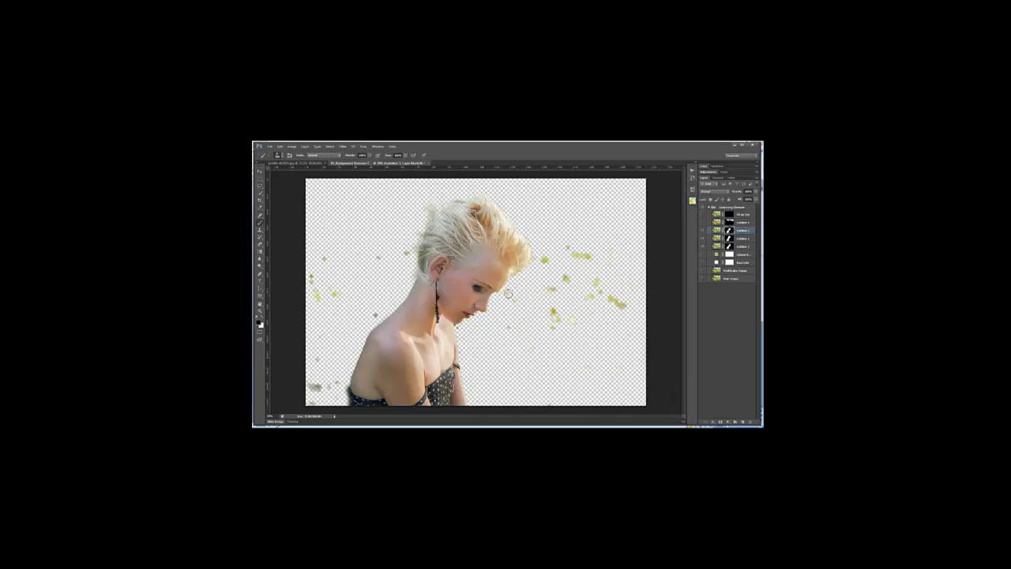
{"action": "mouse_move", "coordinate": [545, 318]}
{"action": "left_mouse_down"}
{"action": "mouse_move", "coordinate": [553, 286]}
{"action": "mouse_move", "coordinate": [637, 310]}
{"action": "left_mouse_up"}
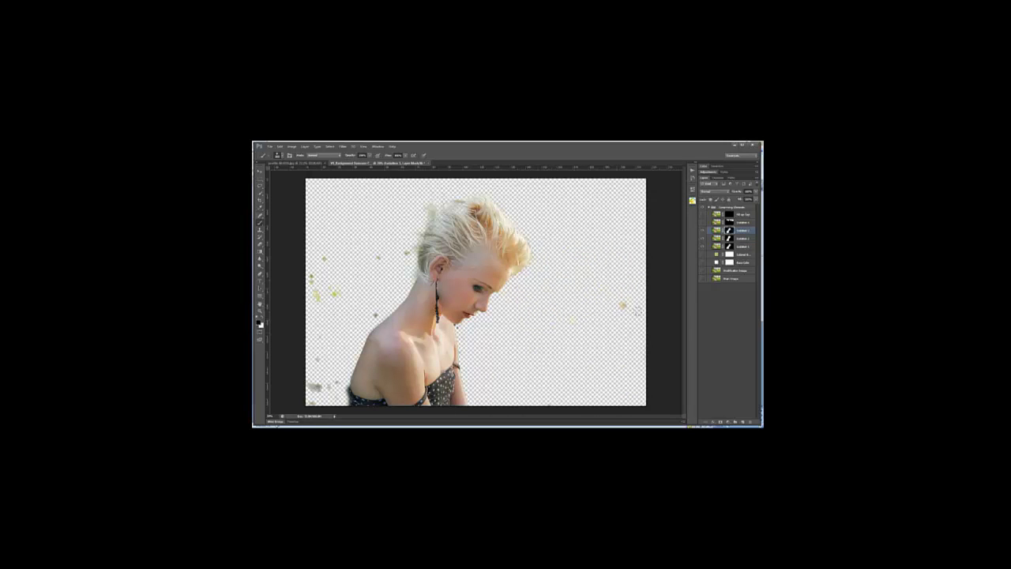
{"action": "left_click_drag", "start_coordinate": [333, 252], "coordinate": [313, 392]}
Run the following isolation pass and erase the leftover foliage at the top right.
{"action": "left_click", "coordinate": [702, 224]}
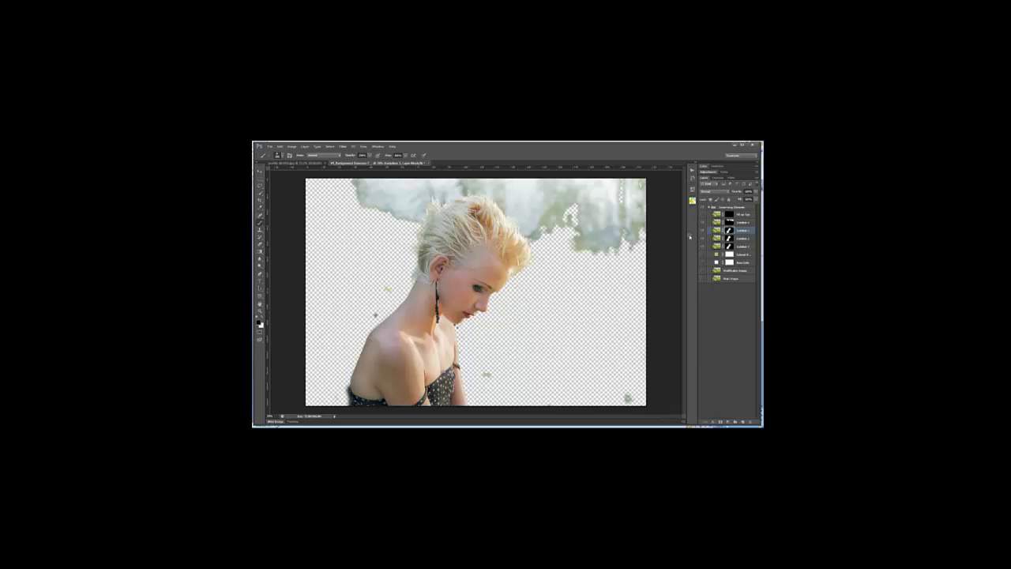
{"action": "left_click", "coordinate": [692, 199]}
{"action": "left_click", "coordinate": [634, 278]}
{"action": "left_click", "coordinate": [513, 296]}
{"action": "mouse_move", "coordinate": [609, 240]}
{"action": "left_mouse_down"}
{"action": "mouse_move", "coordinate": [624, 197]}
{"action": "mouse_move", "coordinate": [615, 207]}
{"action": "left_mouse_up"}
{"action": "mouse_move", "coordinate": [542, 234]}
{"action": "left_mouse_down"}
{"action": "mouse_move", "coordinate": [527, 213]}
{"action": "mouse_move", "coordinate": [562, 207]}
{"action": "mouse_move", "coordinate": [494, 190]}
{"action": "mouse_move", "coordinate": [368, 194]}
{"action": "mouse_move", "coordinate": [376, 224]}
{"action": "mouse_move", "coordinate": [401, 200]}
{"action": "mouse_move", "coordinate": [473, 188]}
{"action": "left_mouse_up"}
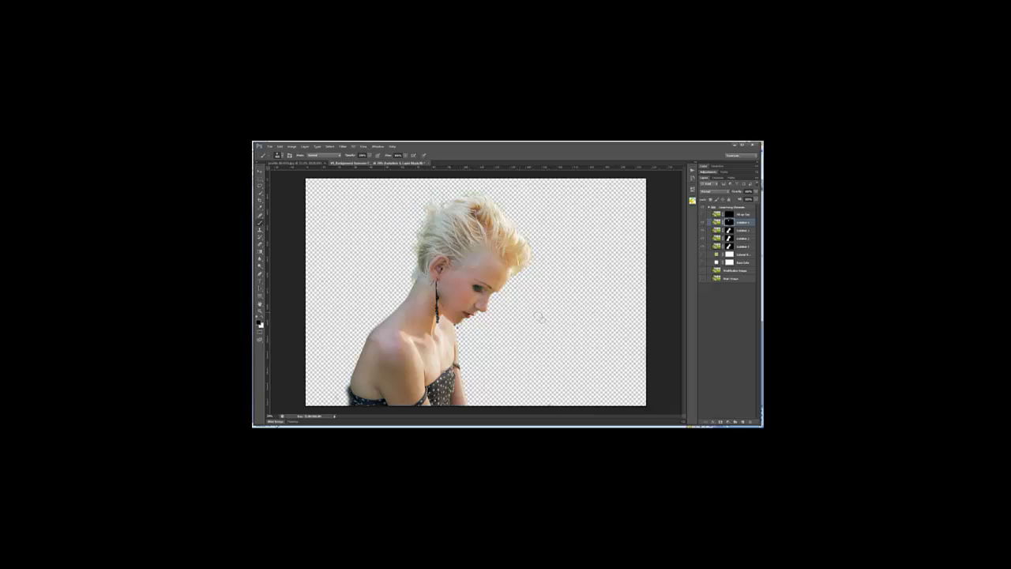
Run the final isolation step and confirm its message.
{"action": "left_click", "coordinate": [693, 200]}
{"action": "left_click", "coordinate": [655, 282]}
{"action": "left_click", "coordinate": [514, 293]}
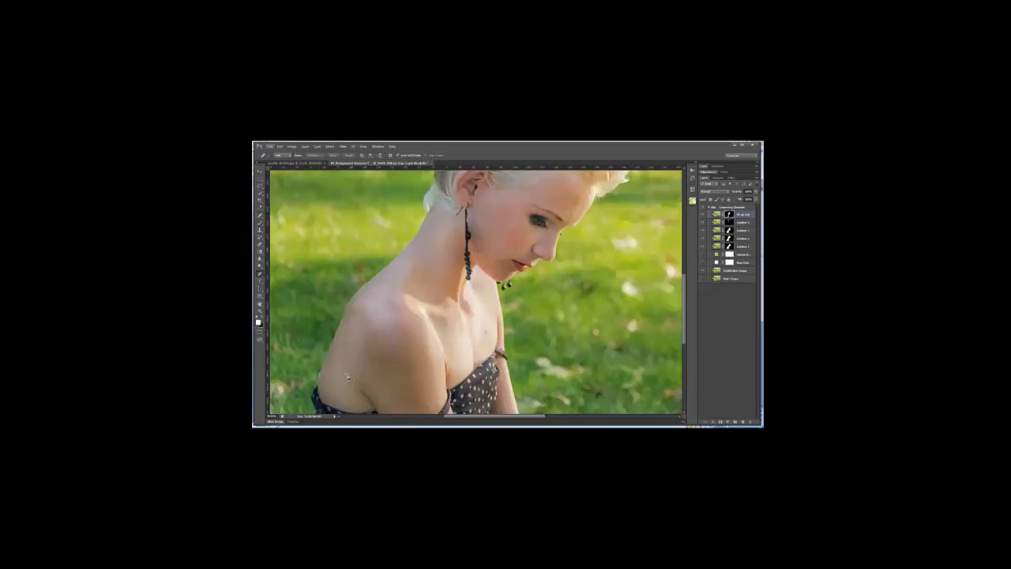
Make a selection from the drawn path around the lower shoulder.
{"action": "key", "text": "ctrl+minus"}
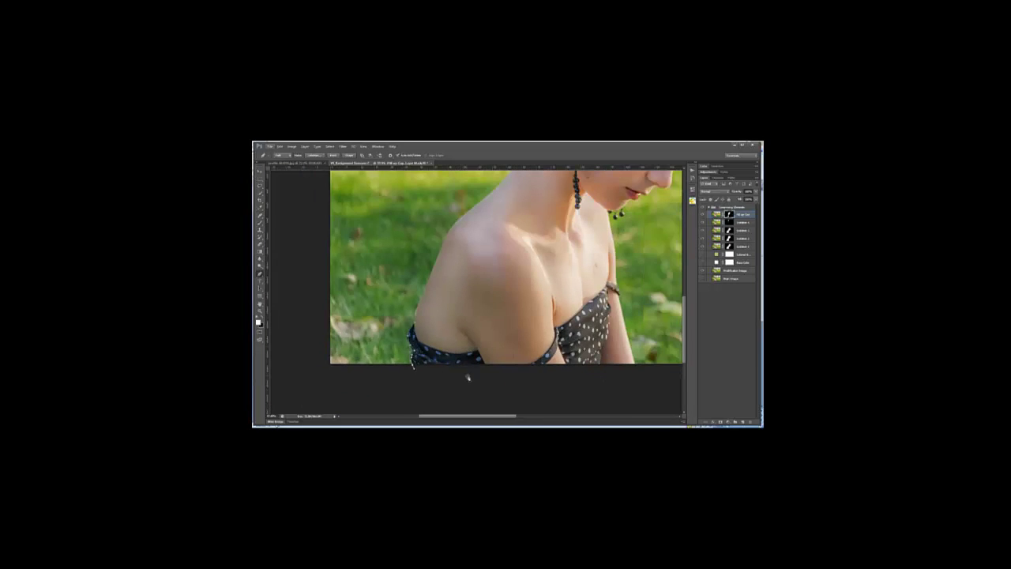
{"action": "right_click", "coordinate": [451, 203]}
{"action": "left_click", "coordinate": [474, 235]}
{"action": "left_click", "coordinate": [524, 230]}
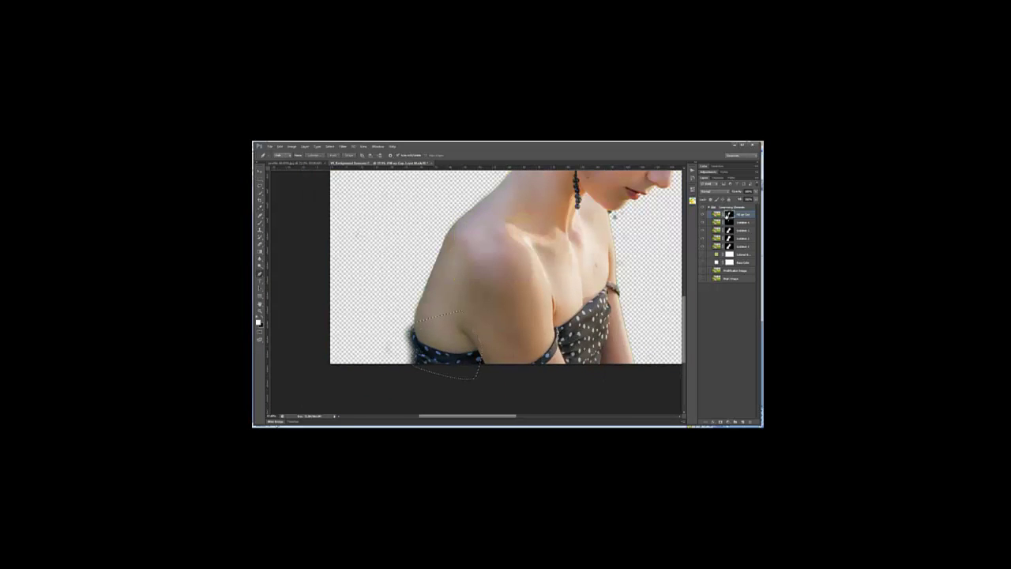
{"action": "key", "text": "ctrl+minus"}
Paint the fourth isolation layer with a black brush and note 'Let's place the extracted image/model on any background.'.
{"action": "left_click", "coordinate": [738, 237]}
{"action": "key", "text": "b"}
{"action": "key", "text": "x"}
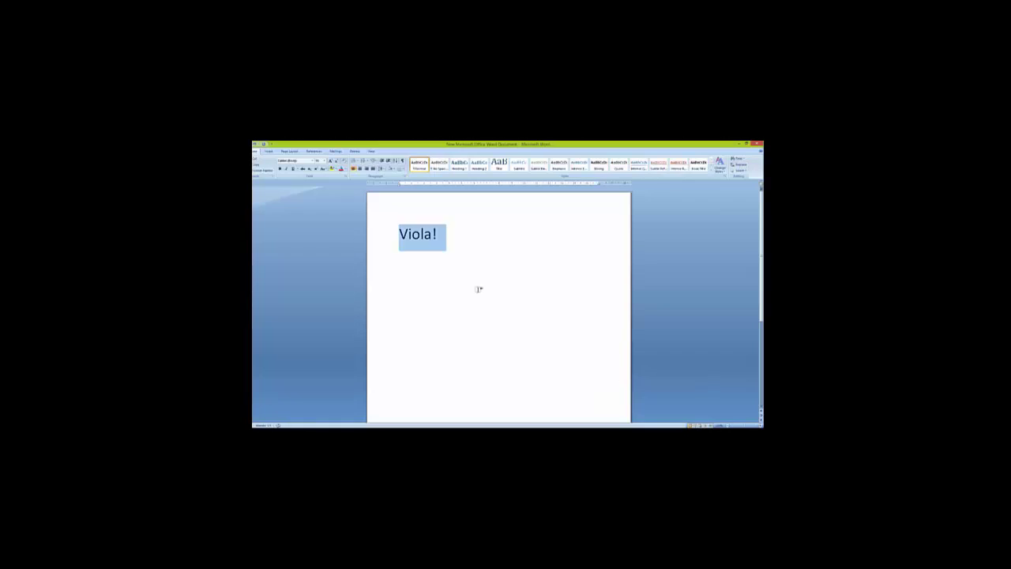
{"action": "type", "text": "Let's place our extracted image"}
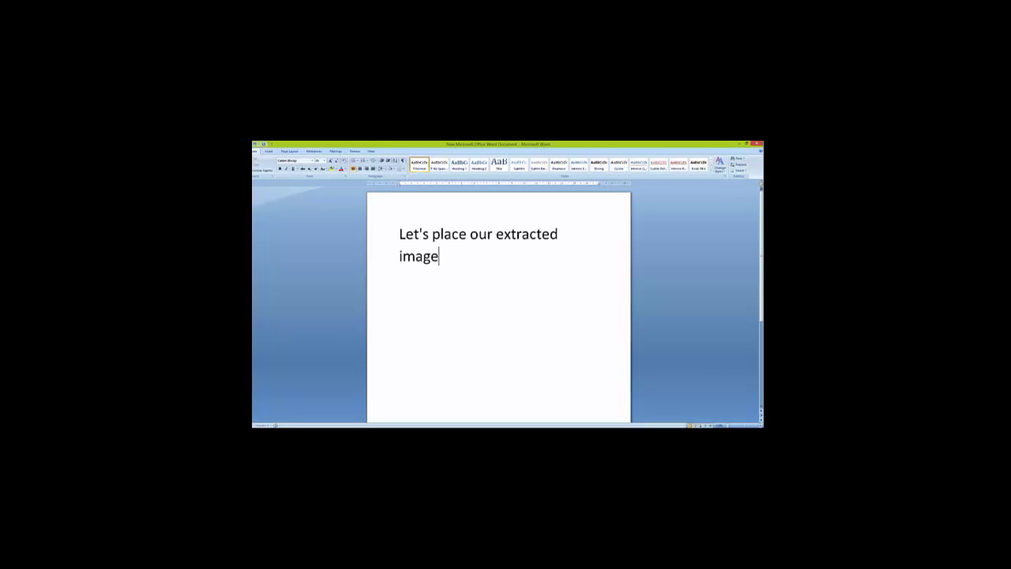
{"action": "type", "text": "/model on any background."}
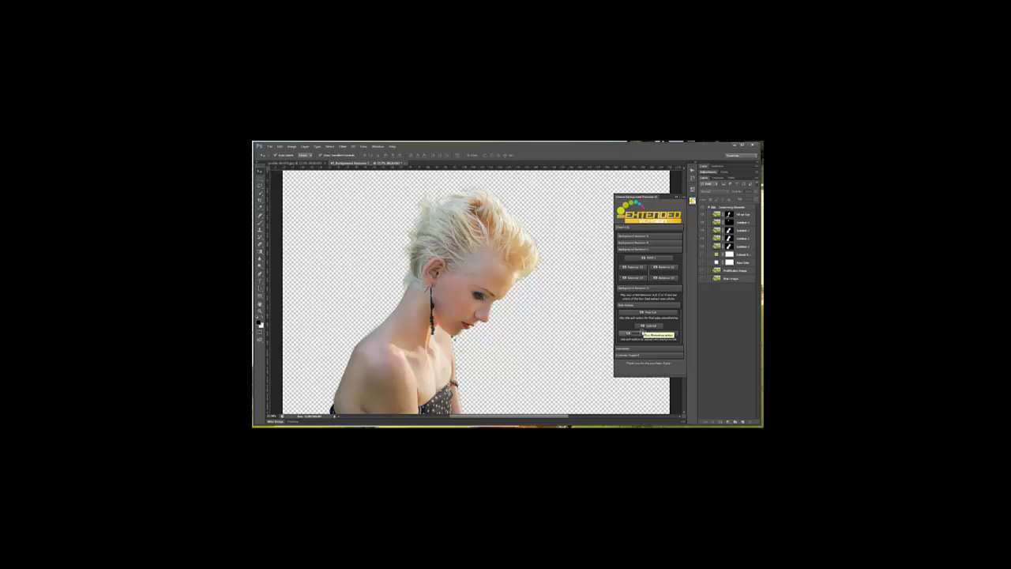
Place a solid green background behind the portrait and start the 'Final result' note.
{"action": "left_click", "coordinate": [644, 333]}
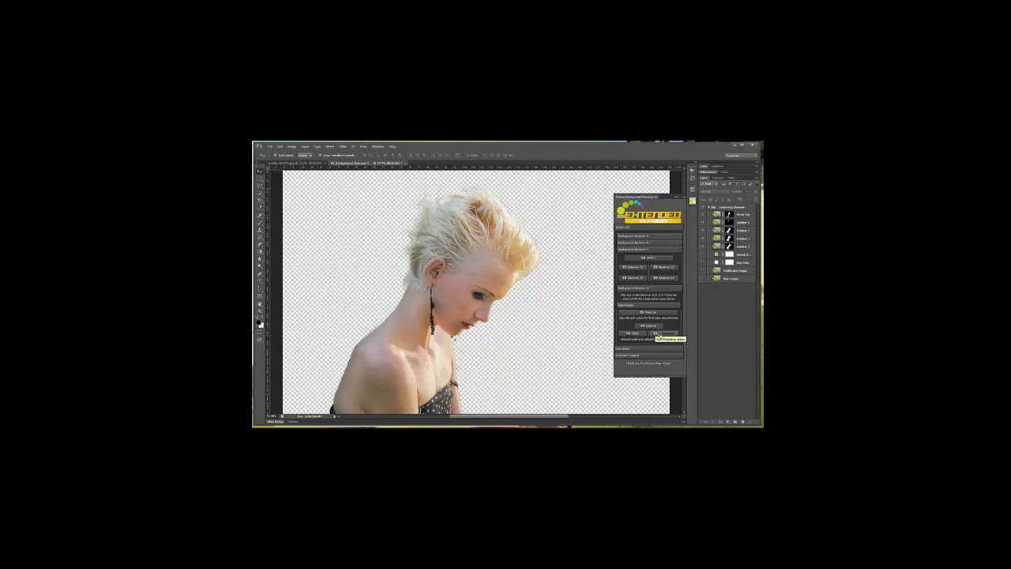
{"action": "left_click", "coordinate": [727, 277]}
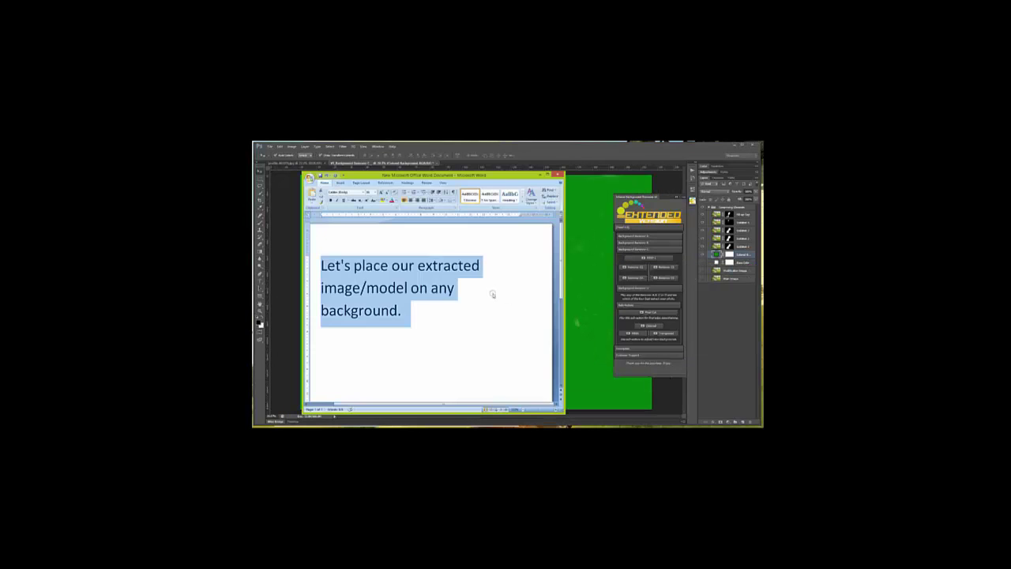
{"action": "type", "text": "Final resu"}
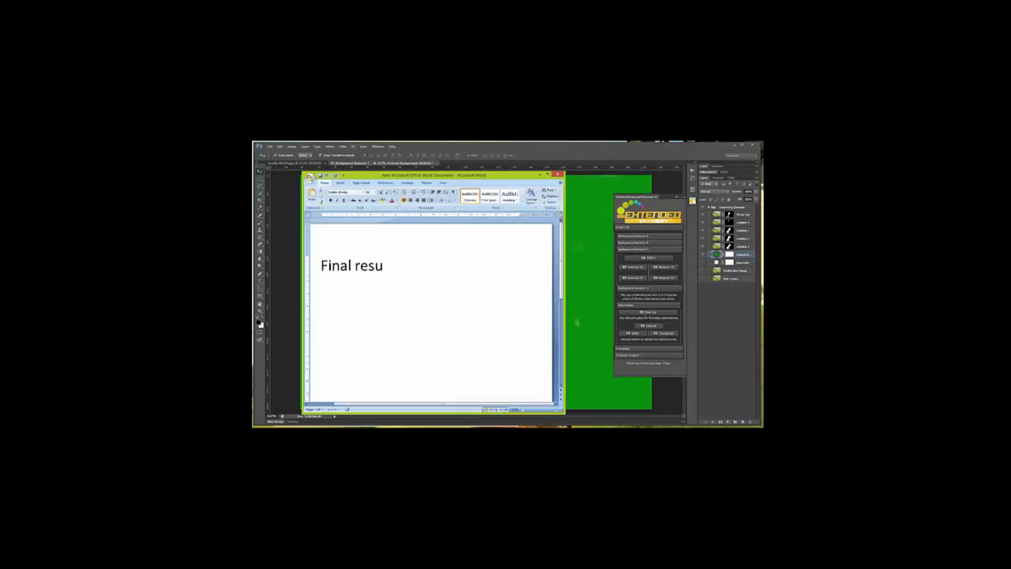
{"action": "type", "text": "redible"}
{"action": "type", "text": "Image extracting any image from a g"}
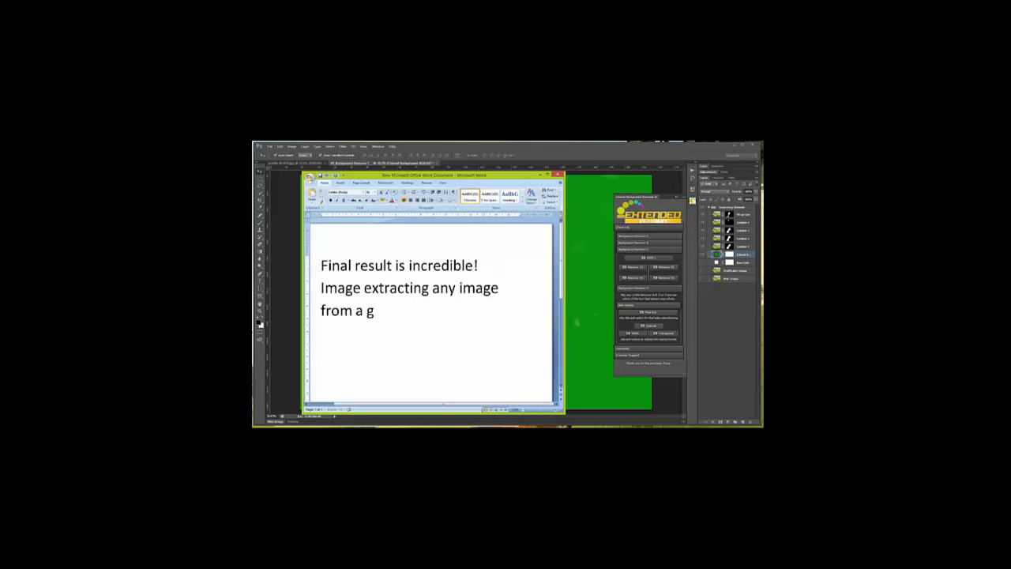
{"action": "type", "text": "rass environment and the model/image coloration is"}
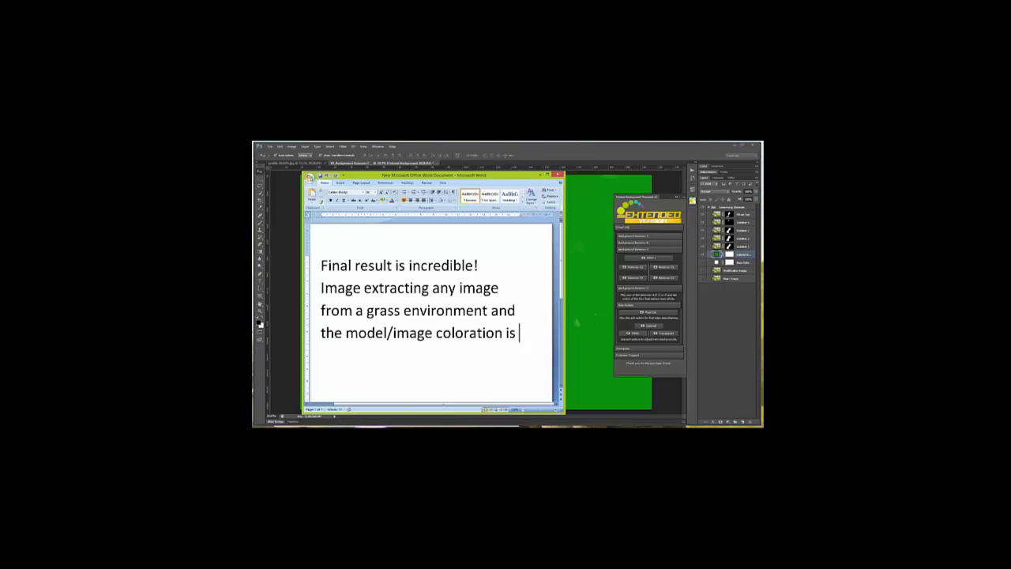
{"action": "type", "text": "almost the same with the background -- totally difficult to be achieve"}
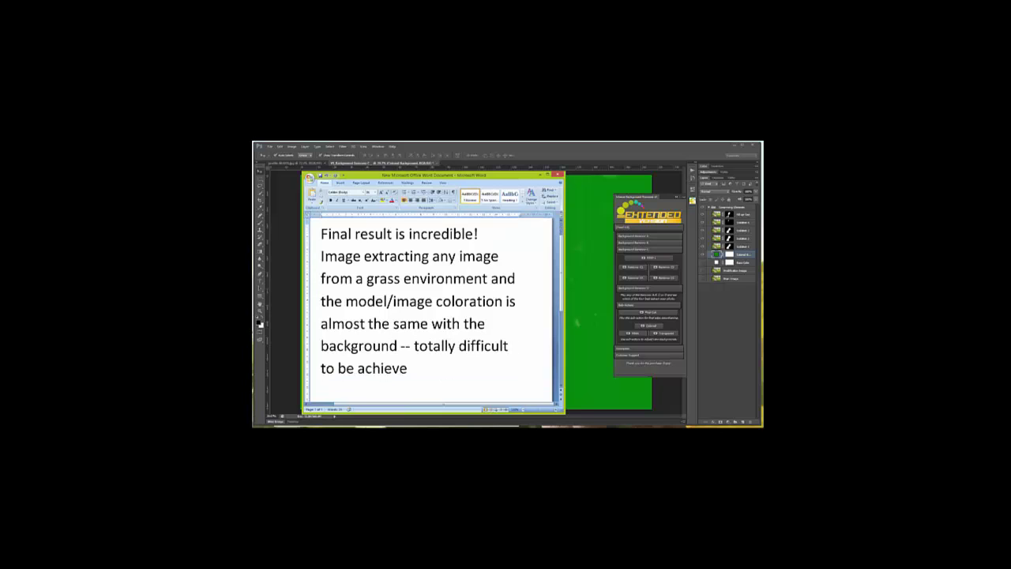
{"action": "type", "text": "d manually. T"}
{"action": "type", "text": "his action will do all the hard work for you by segmenting the entire image details and isolating your model from"}
{"action": "type", "text": "your model from you"}
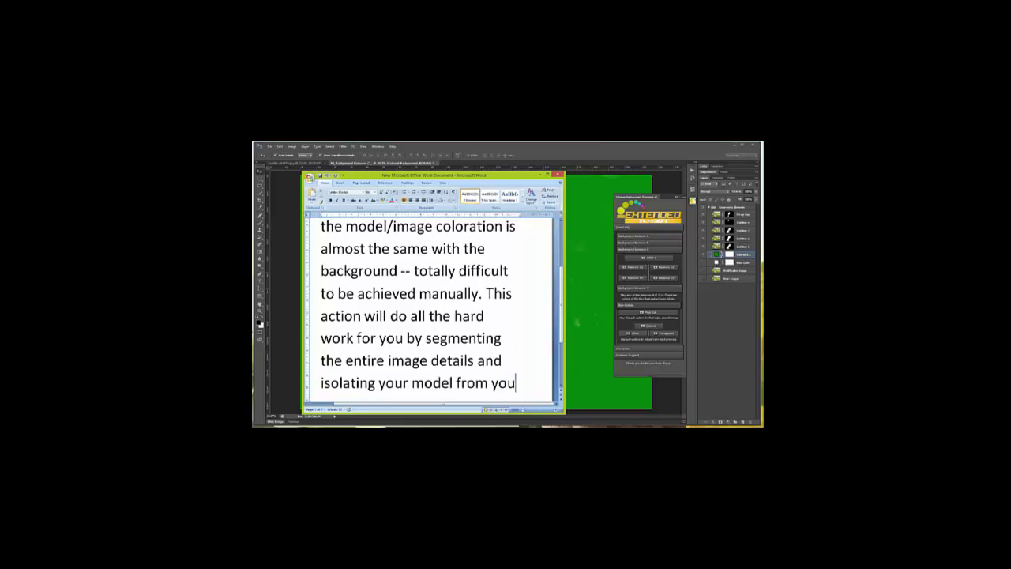
{"action": "type", "text": "r colored background. You can also fine tune the edge by simply playing the sub-action \"Final Cut\""}
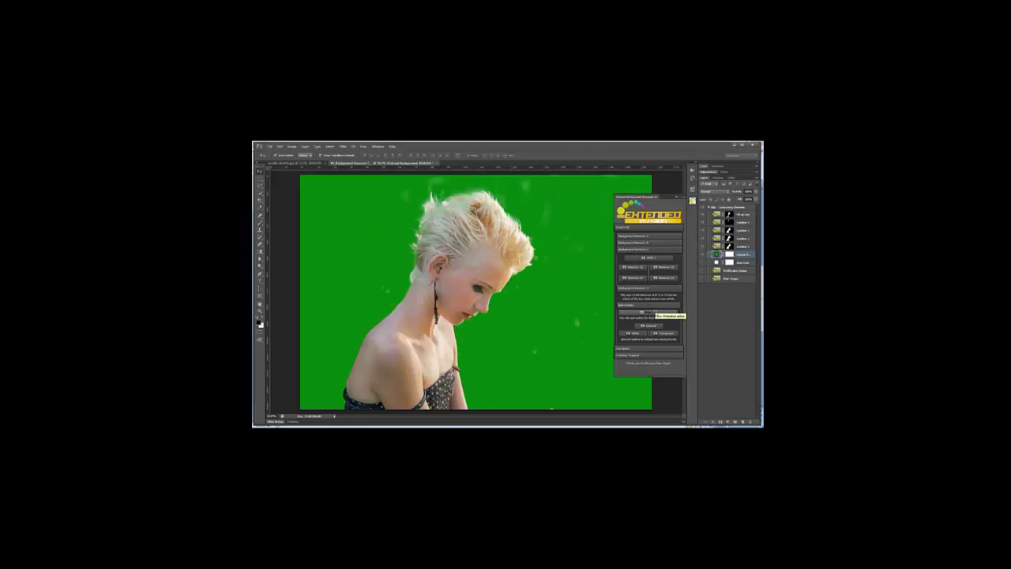
Close the remover panel and toggle the isolation layers to compare fringing, leaving them visible.
{"action": "left_click", "coordinate": [676, 196]}
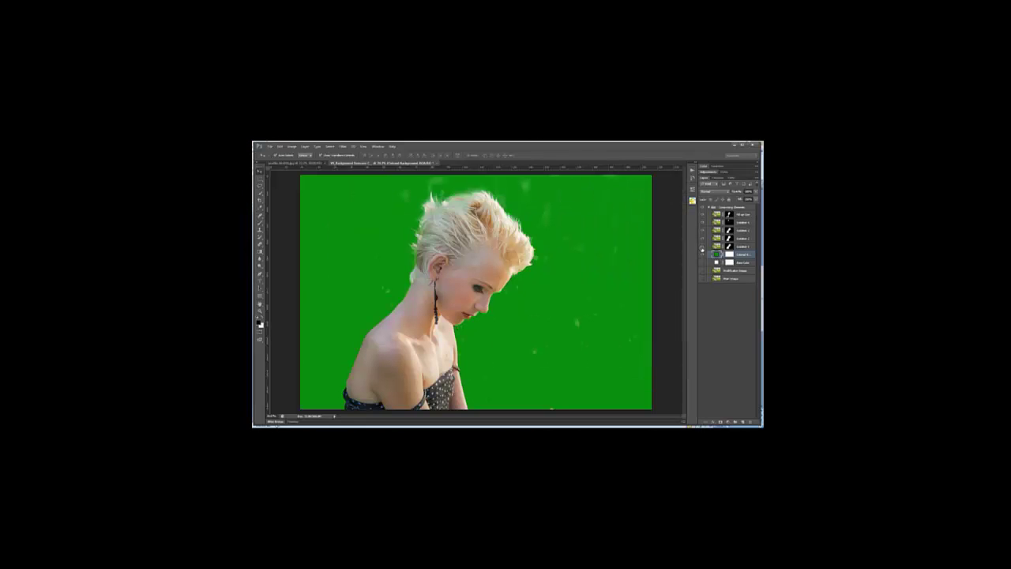
{"action": "key", "text": "alt+bracketright"}
{"action": "key", "text": "b"}
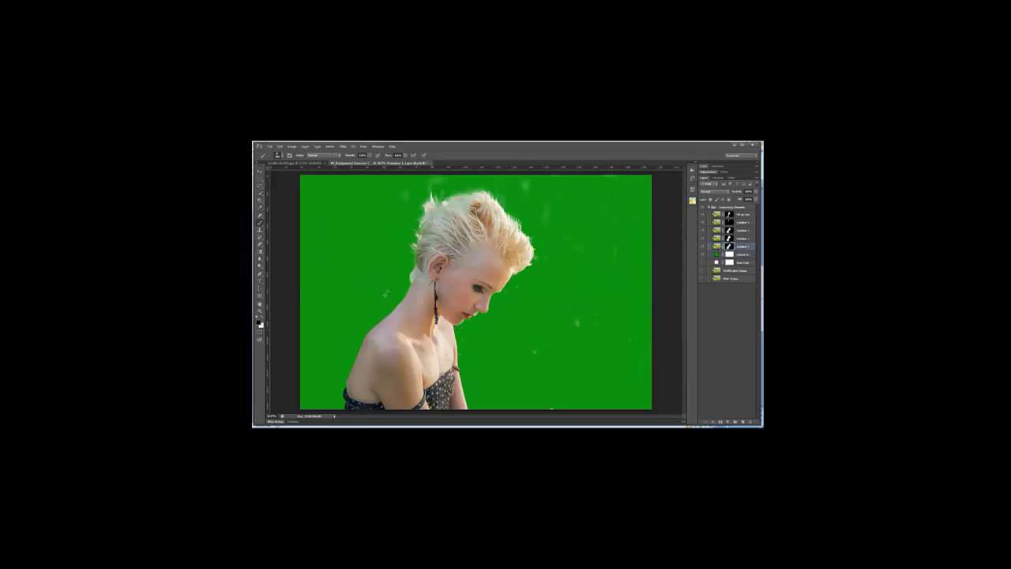
{"action": "left_click", "coordinate": [702, 222]}
{"action": "left_click", "coordinate": [702, 230]}
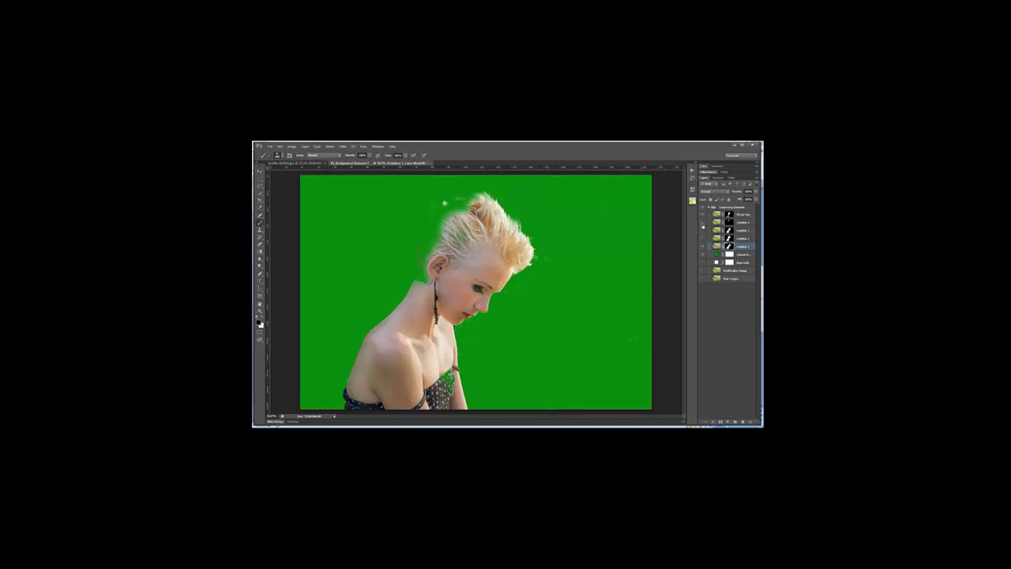
{"action": "left_click", "coordinate": [703, 239]}
{"action": "left_click", "coordinate": [703, 222]}
{"action": "left_click", "coordinate": [702, 222]}
{"action": "left_click", "coordinate": [739, 230]}
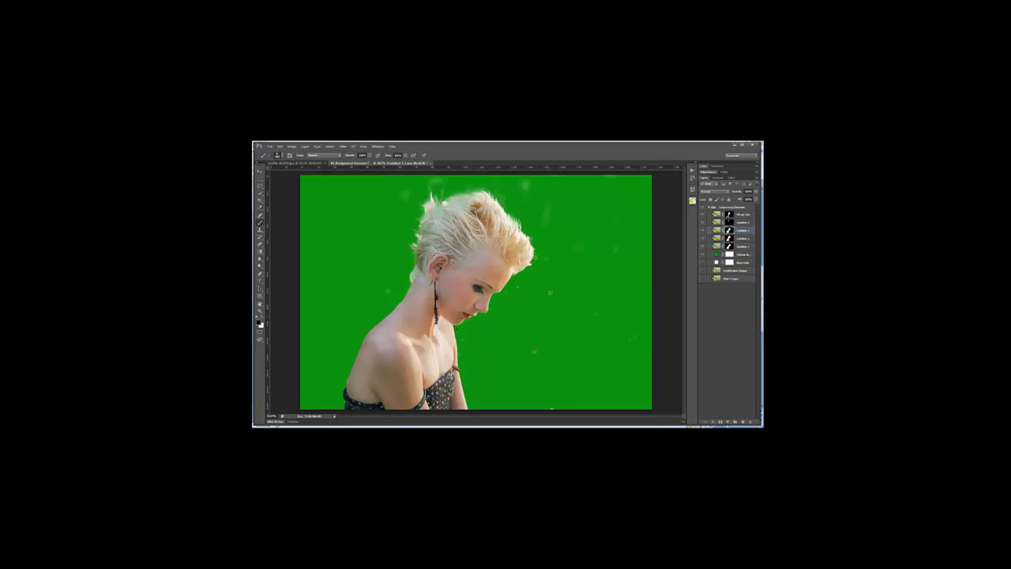
Zoom into the hair and run Refine from the Extended Background Remover panel, continuing past the message.
{"action": "key", "text": "v"}
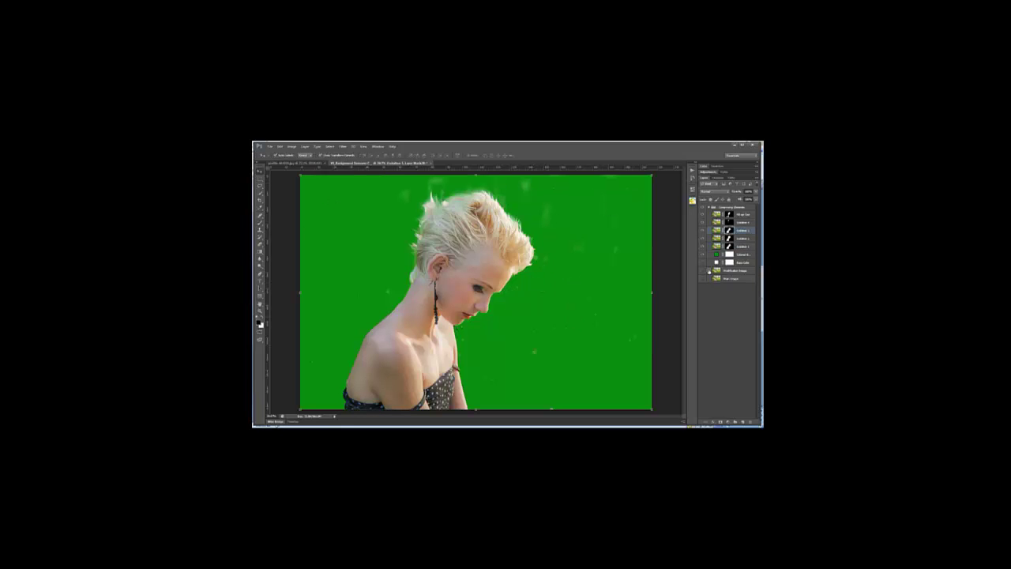
{"action": "left_click", "coordinate": [702, 278]}
{"action": "key", "text": "ctrl+plus"}
{"action": "left_click", "coordinate": [702, 271]}
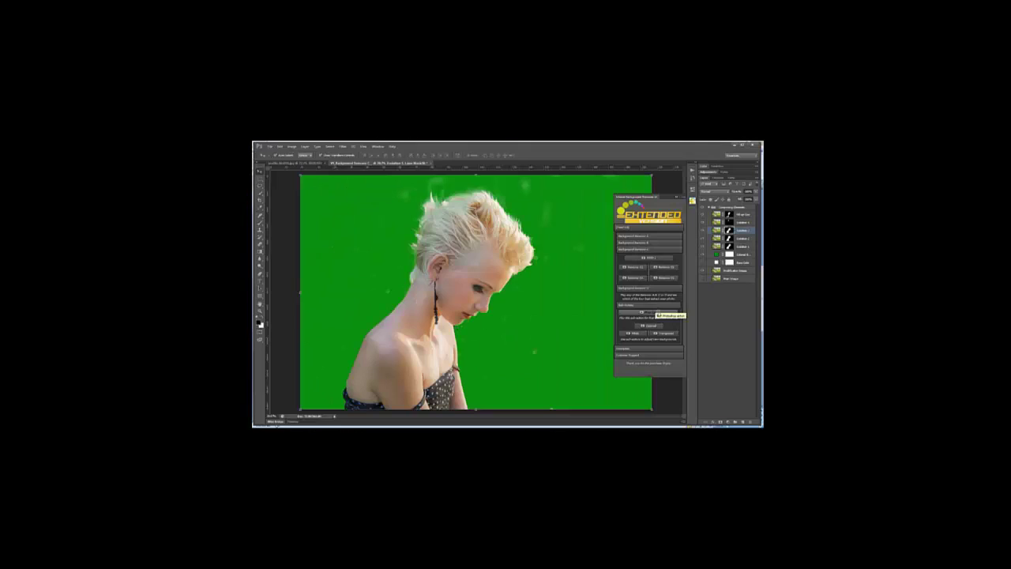
{"action": "left_click", "coordinate": [652, 313]}
{"action": "left_click", "coordinate": [486, 288]}
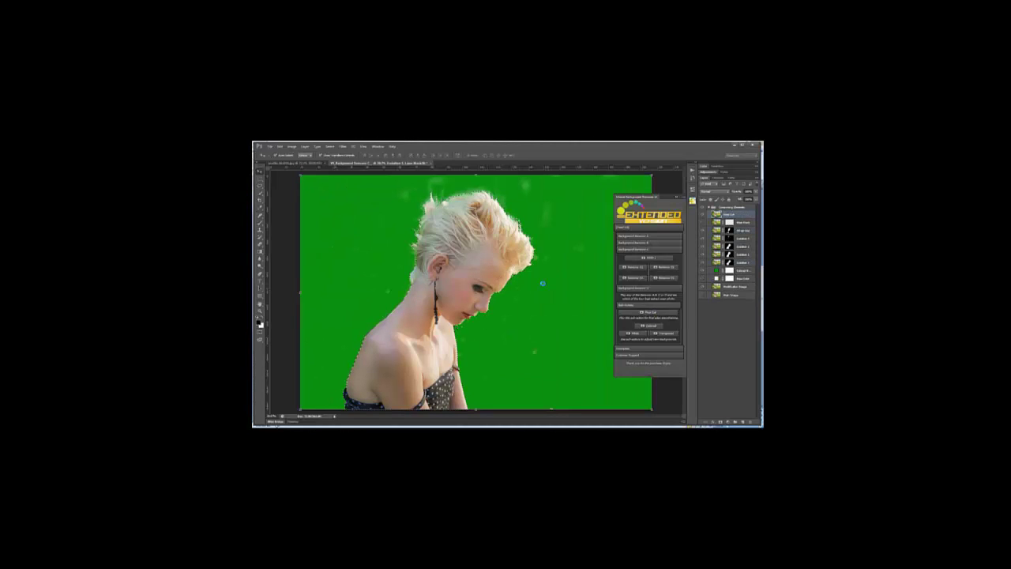
Compare the refined layer, close the panel, and caption Word 'Awesome! We will now demonstrate the "Remover D" using another photograph'.
{"action": "left_click", "coordinate": [704, 221]}
{"action": "left_click", "coordinate": [704, 220]}
{"action": "left_click", "coordinate": [703, 224]}
{"action": "left_click", "coordinate": [729, 222]}
{"action": "key", "text": "b"}
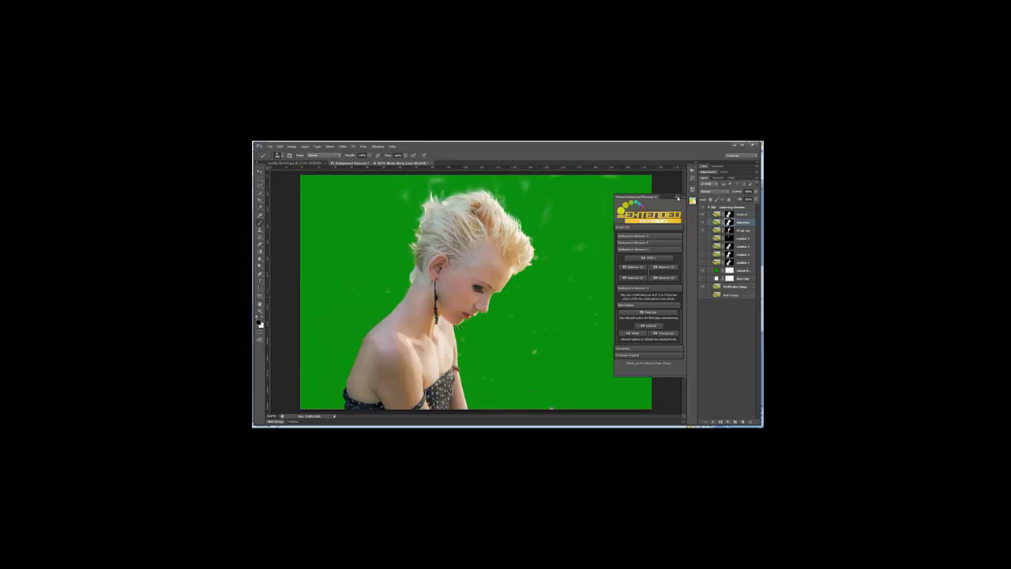
{"action": "left_click", "coordinate": [678, 198]}
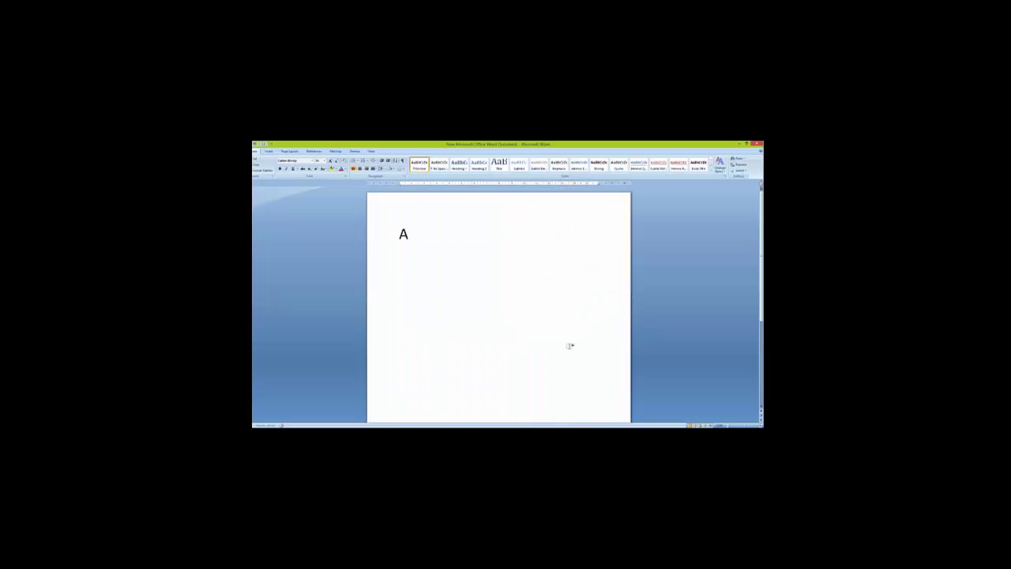
{"action": "type", "text": "wesome! We will now dem"}
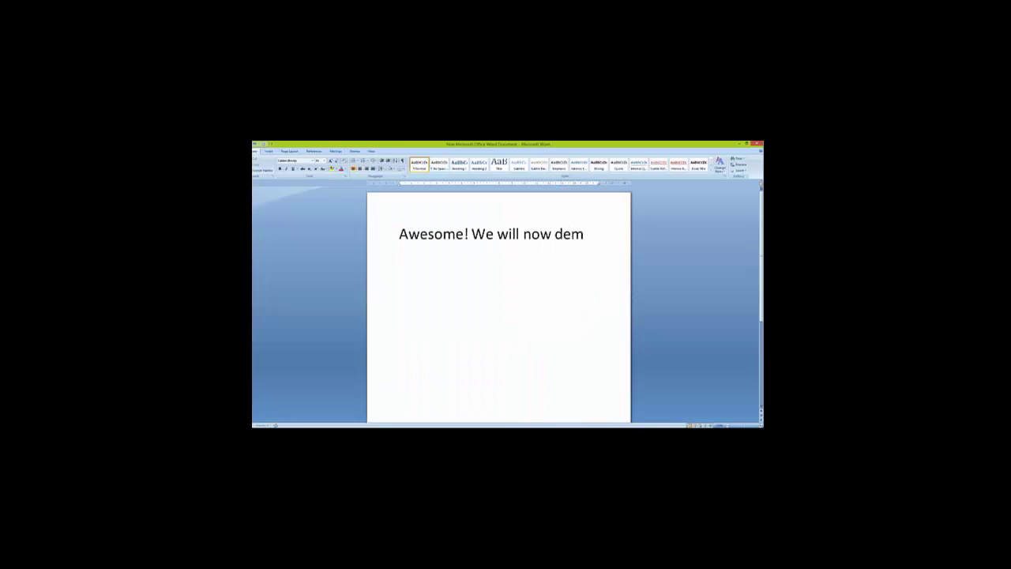
{"action": "type", "text": "onstrate the "}
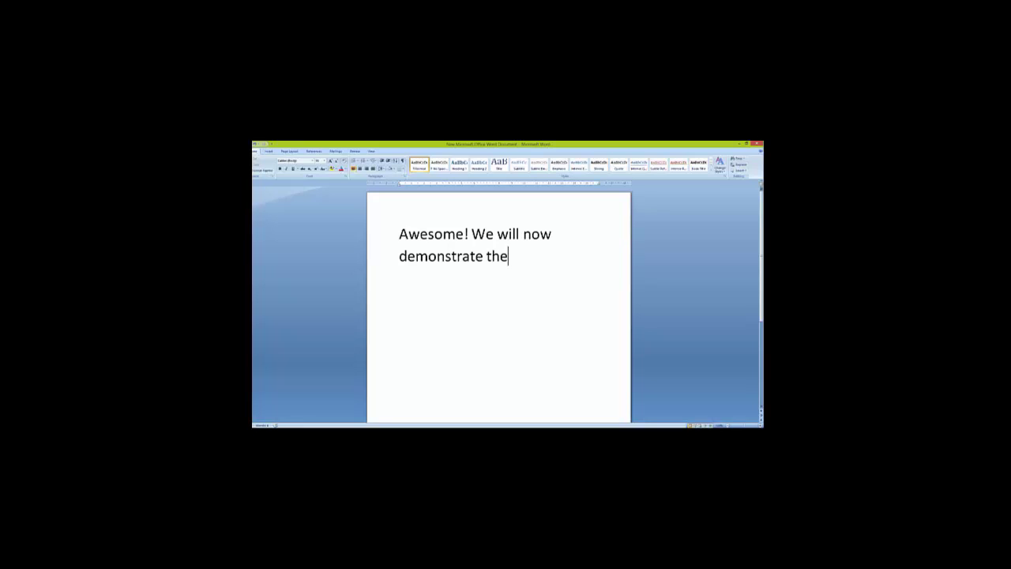
{"action": "type", "text": "\"Remover D\" using another photograph"}
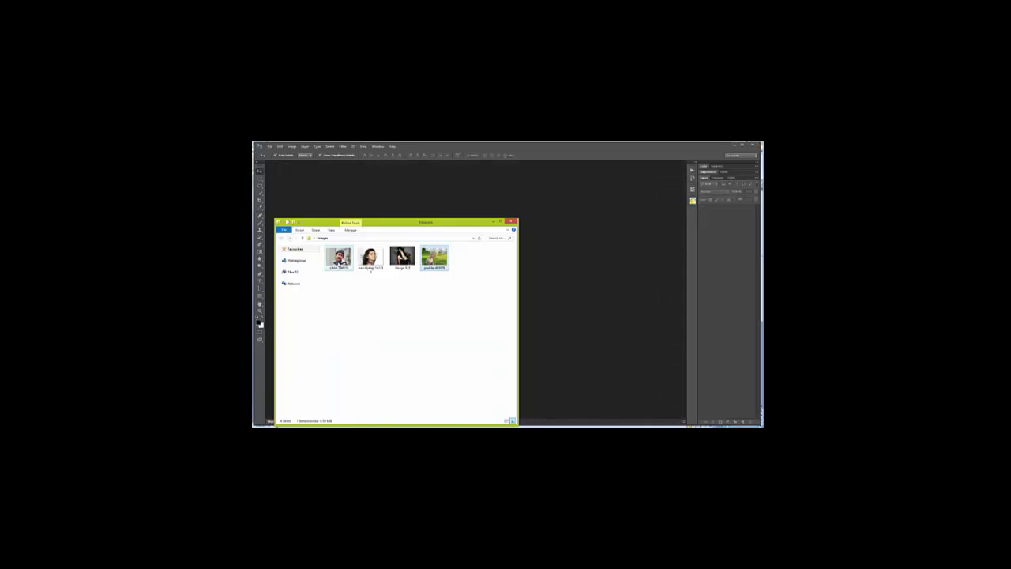
Open the crying-boy photo in Photoshop via Open with and run Remover D on it.
{"action": "right_click", "coordinate": [339, 254]}
{"action": "left_click", "coordinate": [451, 323]}
{"action": "left_click", "coordinate": [668, 267]}
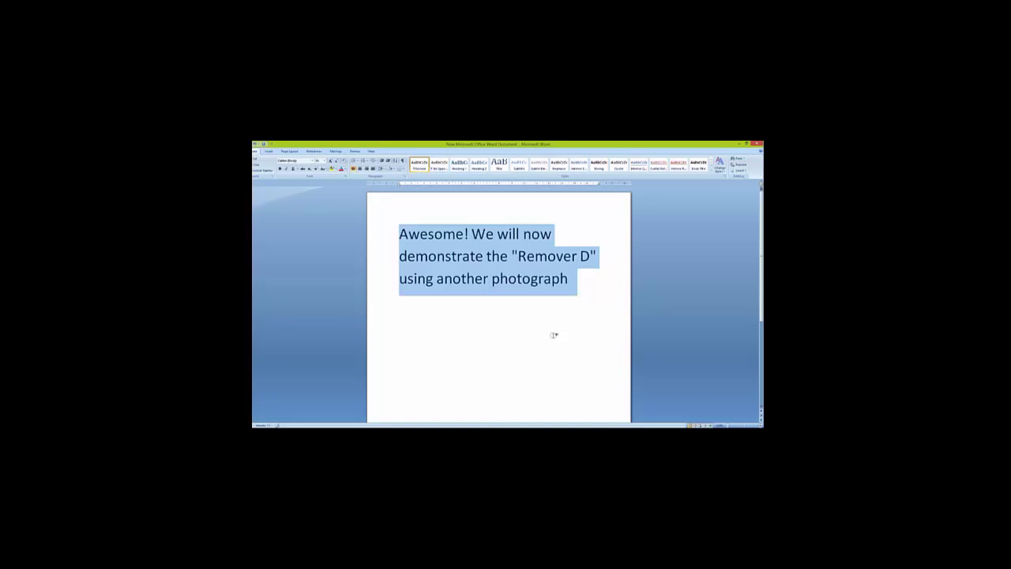
Write 'Action has finished rendering.' in Word, with a second line about following the instructions.
{"action": "type", "text": "Action has finished ren"}
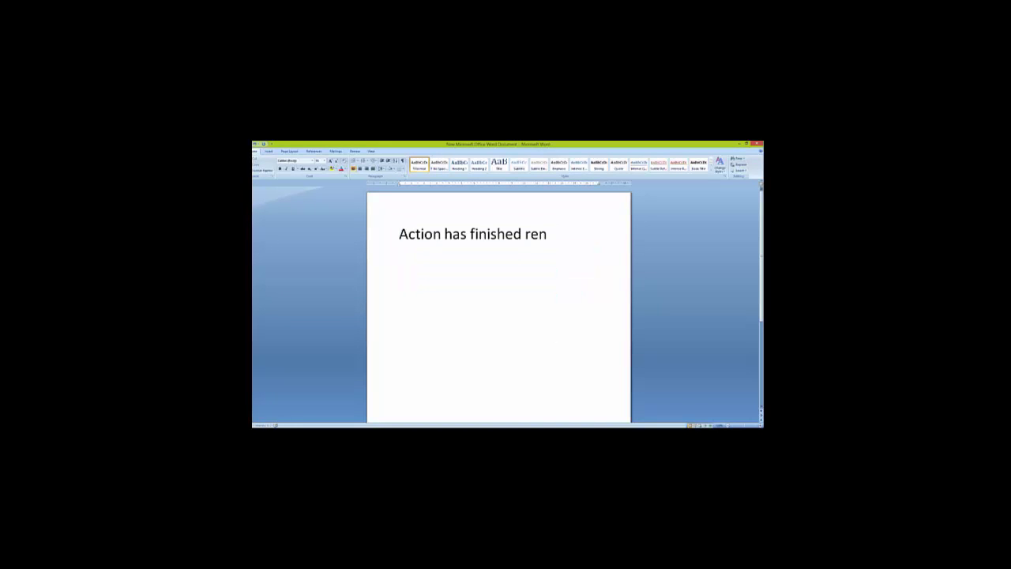
{"action": "type", "text": "dering."}
{"action": "key", "text": "Return"}
{"action": "type", "text": "We will now follow the instructions in order to complete the extraction process."}
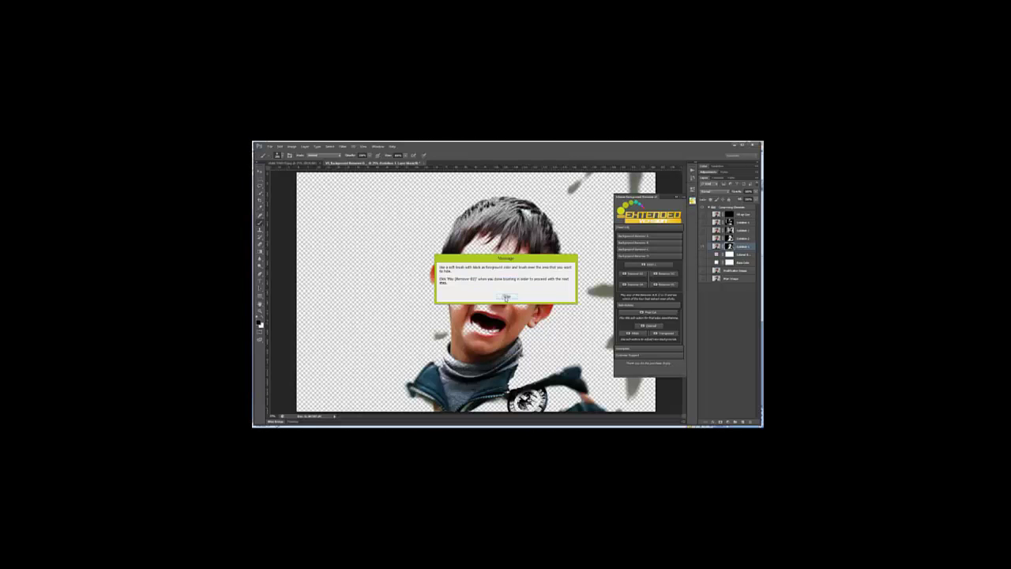
Dismiss the message and brush out the grey smudges on the right and top.
{"action": "left_click", "coordinate": [676, 197]}
{"action": "mouse_move", "coordinate": [611, 307]}
{"action": "left_mouse_down"}
{"action": "mouse_move", "coordinate": [626, 383]}
{"action": "mouse_move", "coordinate": [616, 407]}
{"action": "mouse_move", "coordinate": [596, 285]}
{"action": "mouse_move", "coordinate": [634, 303]}
{"action": "left_mouse_up"}
{"action": "left_click_drag", "start_coordinate": [589, 179], "coordinate": [573, 190]}
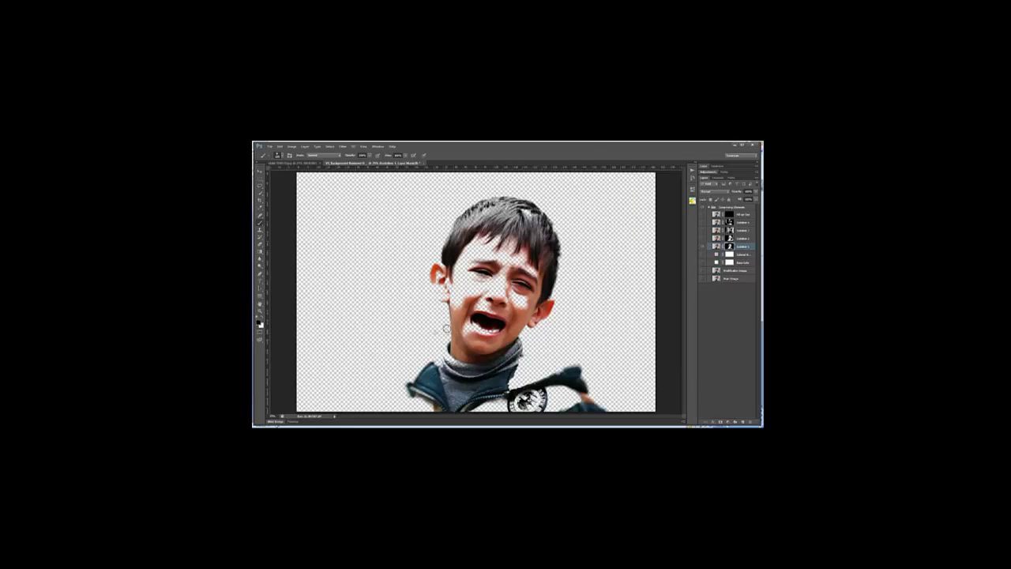
Run the next Remover D cleanup step from the background remover panel.
{"action": "key", "text": "v"}
{"action": "left_click", "coordinate": [692, 200]}
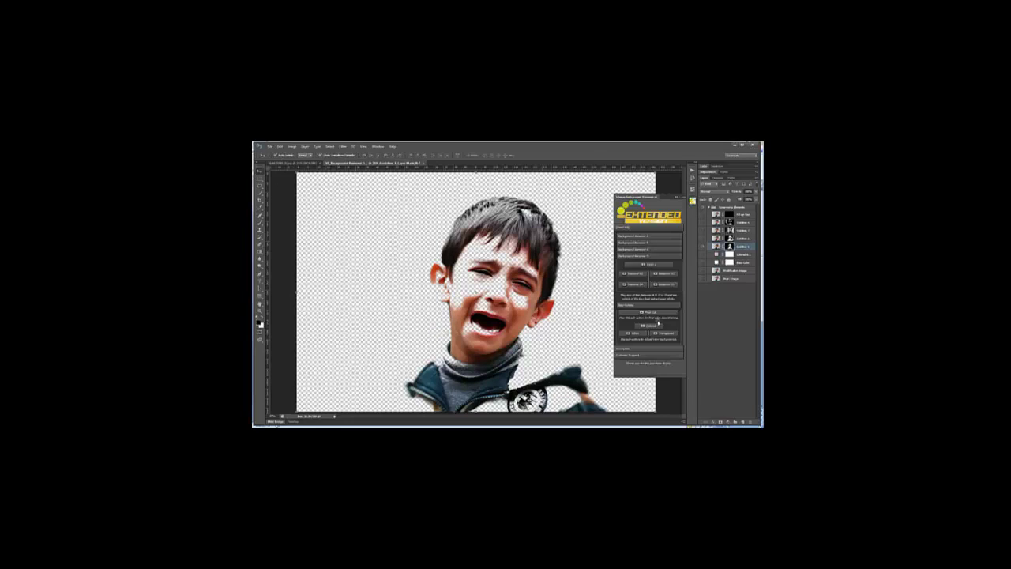
{"action": "left_click", "coordinate": [658, 275]}
{"action": "left_click", "coordinate": [511, 293]}
Brush out the remaining smudges along the right edge and across the top.
{"action": "key", "text": "b"}
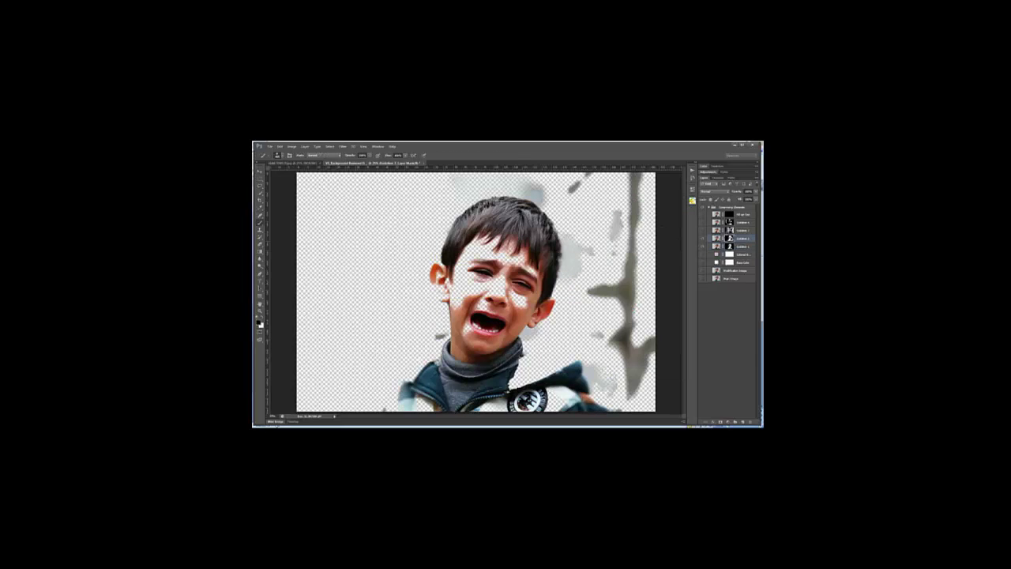
{"action": "left_click_drag", "start_coordinate": [612, 344], "coordinate": [644, 387]}
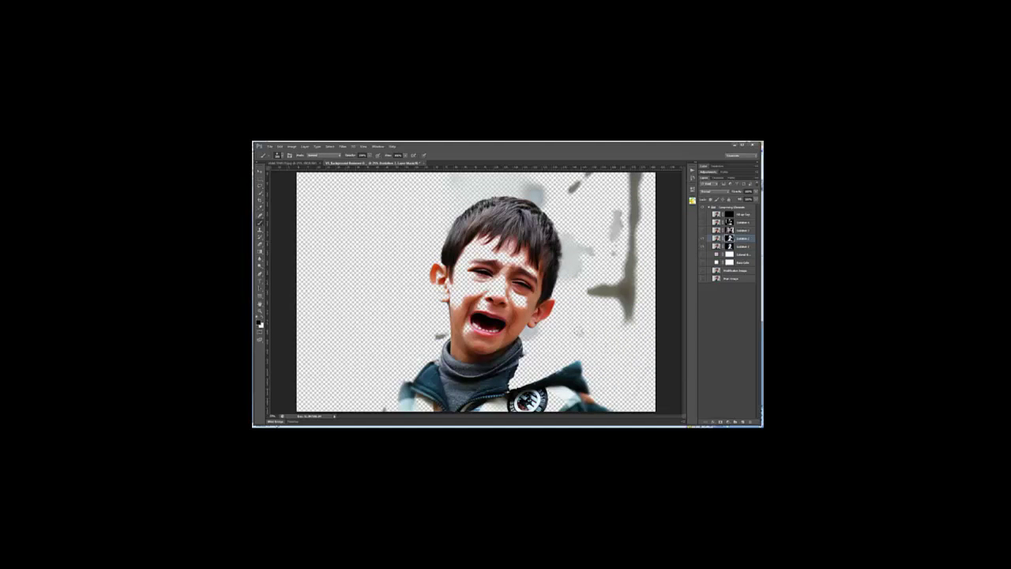
{"action": "left_click_drag", "start_coordinate": [599, 323], "coordinate": [624, 264]}
{"action": "mouse_move", "coordinate": [632, 177]}
{"action": "left_mouse_down"}
{"action": "mouse_move", "coordinate": [569, 260]}
{"action": "mouse_move", "coordinate": [565, 225]}
{"action": "mouse_move", "coordinate": [514, 187]}
{"action": "mouse_move", "coordinate": [476, 204]}
{"action": "left_mouse_up"}
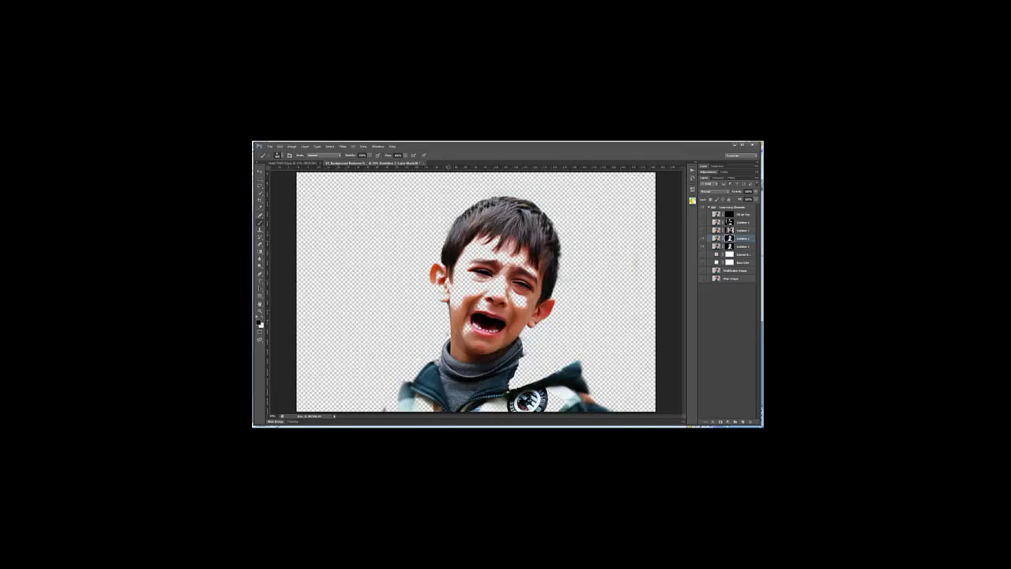
Revert to an earlier history state and paint out the grey beside the jacket, ear, and head.
{"action": "left_click", "coordinate": [692, 200]}
{"action": "left_click", "coordinate": [644, 237]}
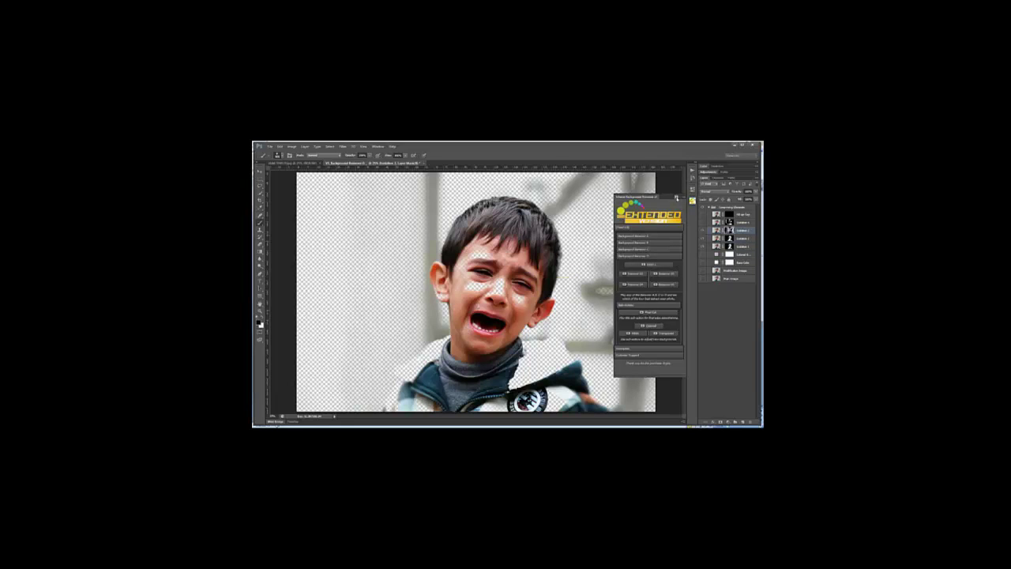
{"action": "mouse_move", "coordinate": [646, 357]}
{"action": "left_mouse_down"}
{"action": "mouse_move", "coordinate": [632, 403]}
{"action": "mouse_move", "coordinate": [616, 399]}
{"action": "left_mouse_up"}
{"action": "mouse_move", "coordinate": [644, 300]}
{"action": "left_mouse_down"}
{"action": "mouse_move", "coordinate": [585, 340]}
{"action": "mouse_move", "coordinate": [541, 335]}
{"action": "left_mouse_up"}
{"action": "left_click_drag", "start_coordinate": [579, 308], "coordinate": [644, 269]}
{"action": "left_click_drag", "start_coordinate": [632, 324], "coordinate": [632, 181]}
{"action": "mouse_move", "coordinate": [640, 276]}
{"action": "left_mouse_down"}
{"action": "mouse_move", "coordinate": [577, 205]}
{"action": "mouse_move", "coordinate": [585, 186]}
{"action": "left_mouse_up"}
Paint out the grey left of the head and ear, plus faint grey at the edges.
{"action": "left_click_drag", "start_coordinate": [430, 226], "coordinate": [356, 183]}
{"action": "mouse_move", "coordinate": [415, 208]}
{"action": "left_mouse_down"}
{"action": "mouse_move", "coordinate": [435, 263]}
{"action": "mouse_move", "coordinate": [424, 289]}
{"action": "mouse_move", "coordinate": [442, 311]}
{"action": "mouse_move", "coordinate": [403, 213]}
{"action": "left_mouse_up"}
{"action": "left_click_drag", "start_coordinate": [391, 261], "coordinate": [363, 197]}
{"action": "mouse_move", "coordinate": [415, 300]}
{"action": "left_mouse_down"}
{"action": "mouse_move", "coordinate": [442, 320]}
{"action": "mouse_move", "coordinate": [434, 340]}
{"action": "mouse_move", "coordinate": [363, 340]}
{"action": "mouse_move", "coordinate": [336, 212]}
{"action": "left_mouse_up"}
{"action": "left_click_drag", "start_coordinate": [373, 362], "coordinate": [352, 391]}
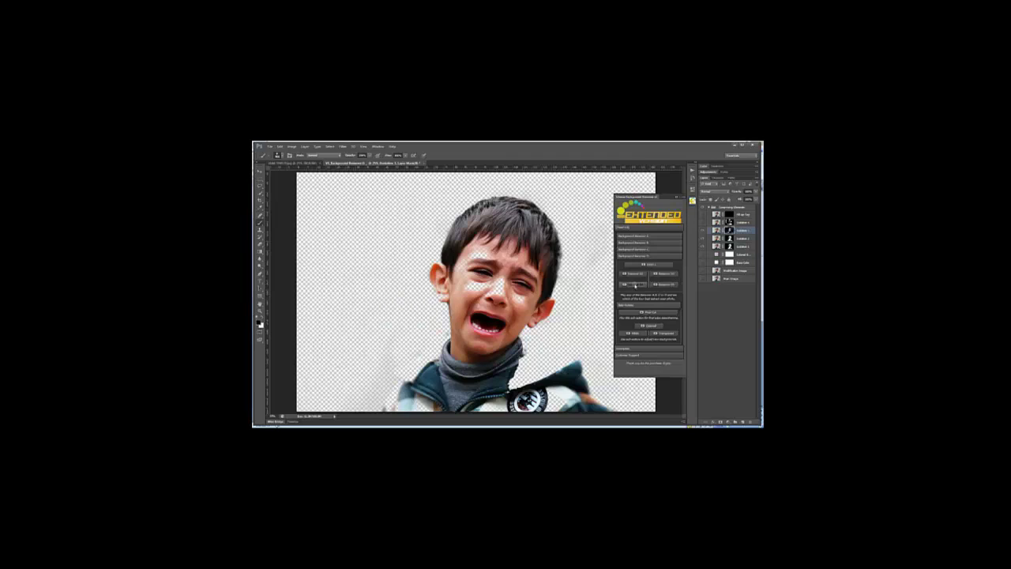
{"action": "left_click_drag", "start_coordinate": [574, 293], "coordinate": [570, 249]}
{"action": "mouse_move", "coordinate": [517, 185]}
{"action": "left_mouse_down"}
{"action": "mouse_move", "coordinate": [478, 184]}
{"action": "mouse_move", "coordinate": [449, 214]}
{"action": "left_mouse_up"}
{"action": "mouse_move", "coordinate": [336, 177]}
{"action": "left_mouse_down"}
{"action": "mouse_move", "coordinate": [324, 201]}
{"action": "mouse_move", "coordinate": [339, 341]}
{"action": "left_mouse_up"}
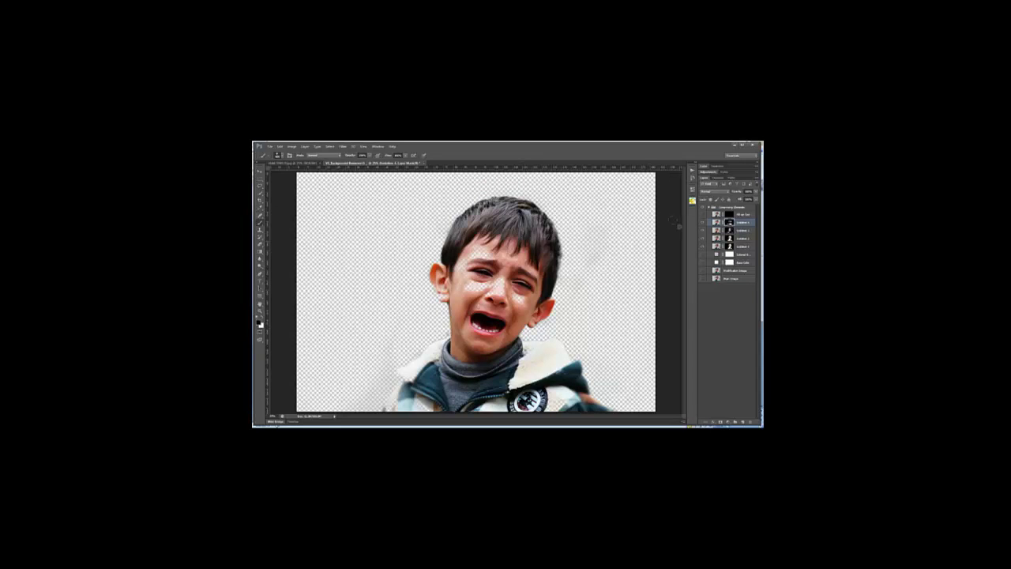
Select the top layer, swap colours, and replace the Word caption with 'Done!!! Check it'.
{"action": "left_click", "coordinate": [743, 214]}
{"action": "key", "text": "x"}
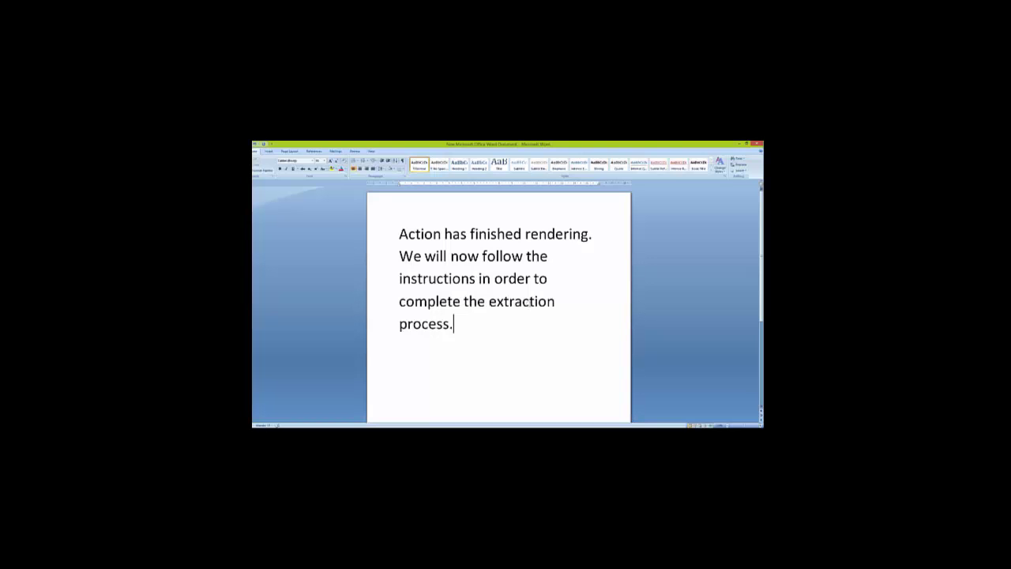
{"action": "key", "text": "ctrl+a"}
{"action": "type", "text": "Done!!! Check it"}
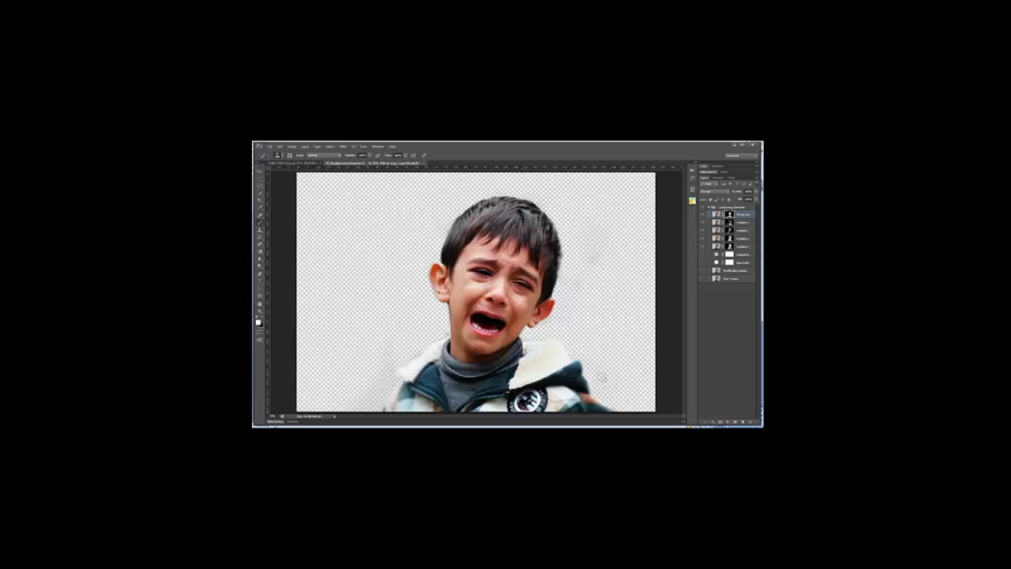
Toggle the bottom and upper layers' visibility to compare versions.
{"action": "left_click", "coordinate": [703, 278]}
{"action": "key", "text": "v"}
{"action": "left_click", "coordinate": [702, 214]}
{"action": "left_click", "coordinate": [702, 238]}
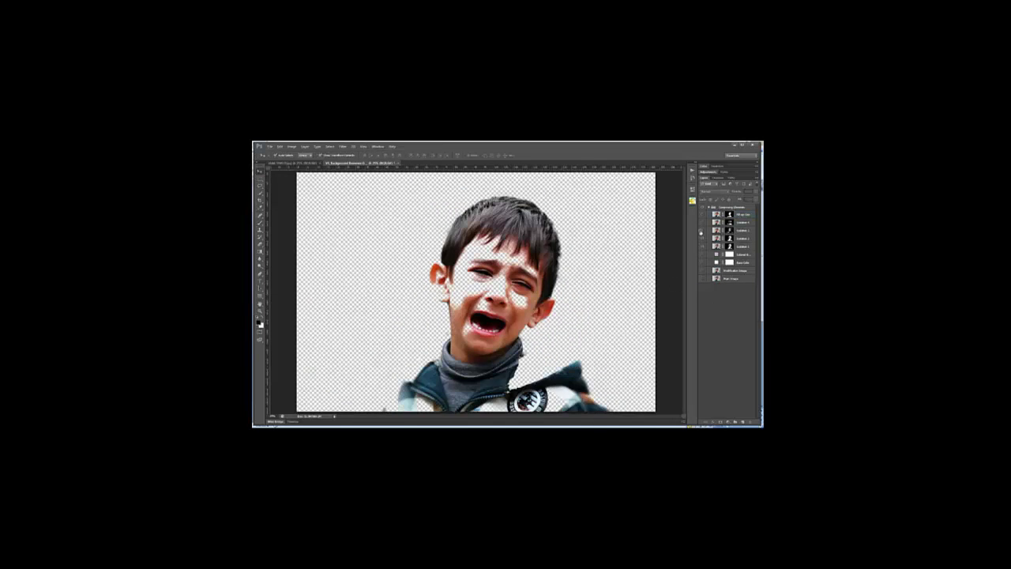
Hide the boy layers one by one, reshow the finished one, and write 'Thank you very much for watching and thanks for the purchase!!!'.
{"action": "left_click", "coordinate": [702, 214]}
{"action": "left_click", "coordinate": [703, 246]}
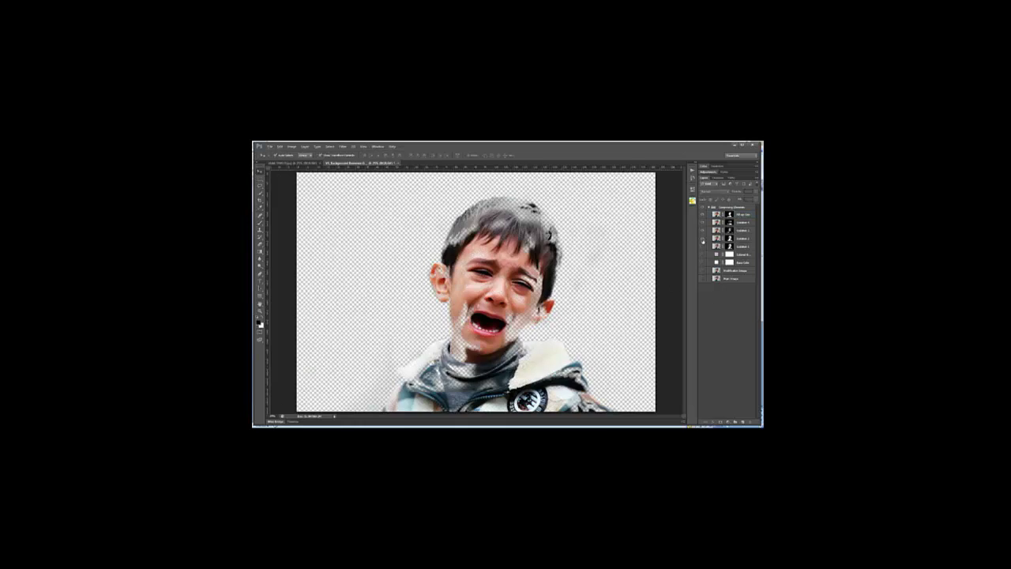
{"action": "left_click", "coordinate": [703, 229]}
{"action": "left_click", "coordinate": [703, 246]}
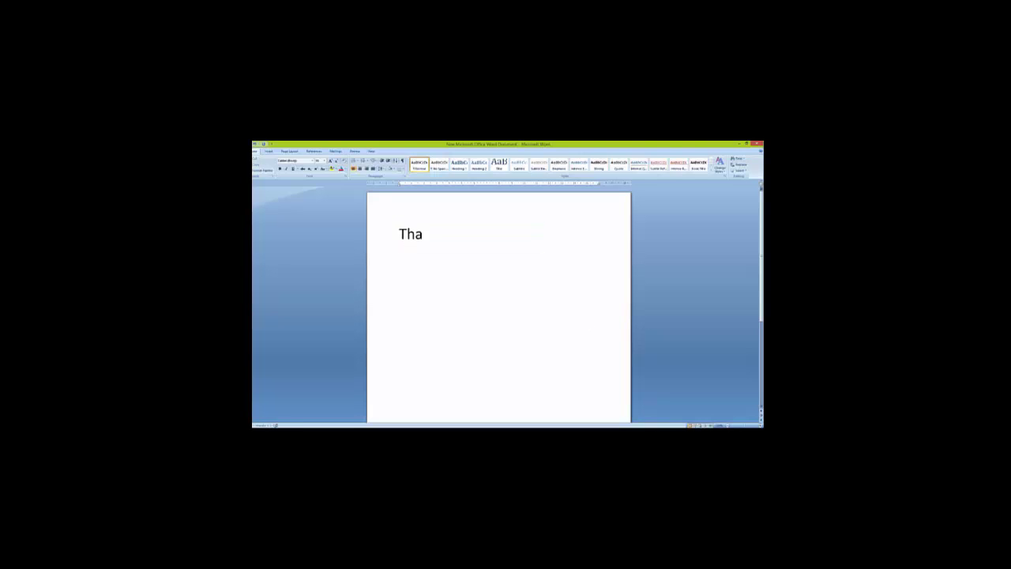
{"action": "type", "text": "nk you ve"}
{"action": "type", "text": "ry much for watching and thank"}
{"action": "type", "text": "s for the purchase!!!"}
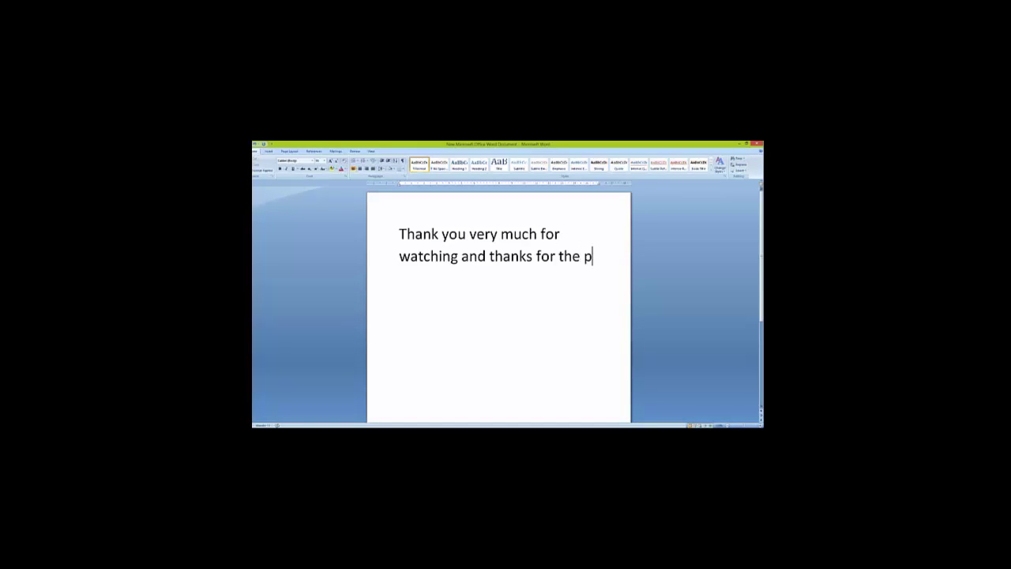